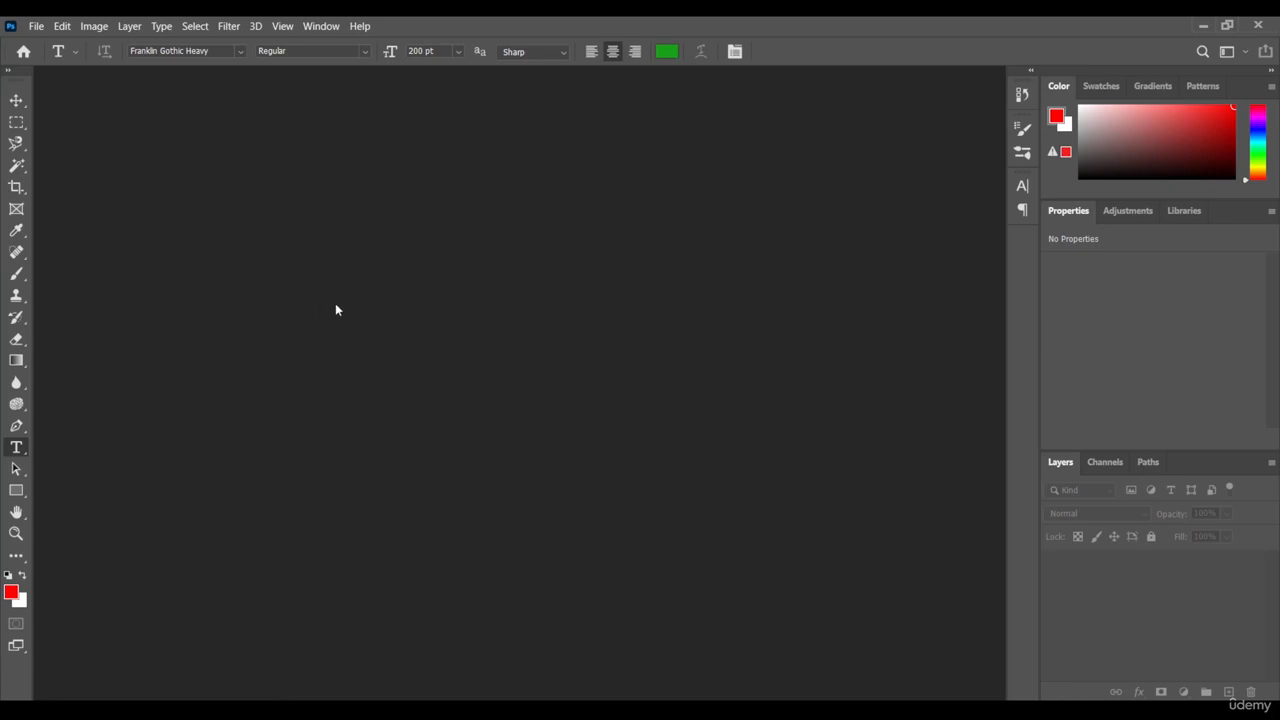
Step: Create a new 1920 x 1080 px document at 72 ppi in RGB Color with a white background
{"action": "left_click", "coordinate": [37, 28]}
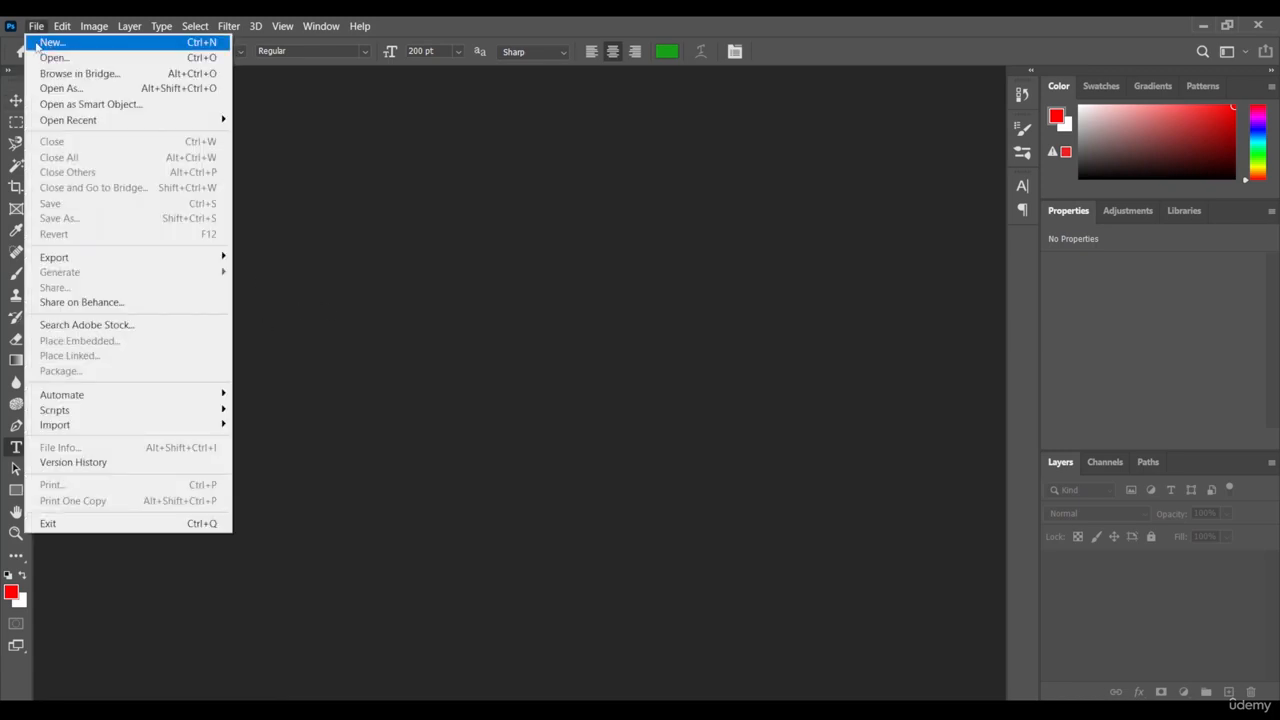
{"action": "left_click", "coordinate": [96, 45]}
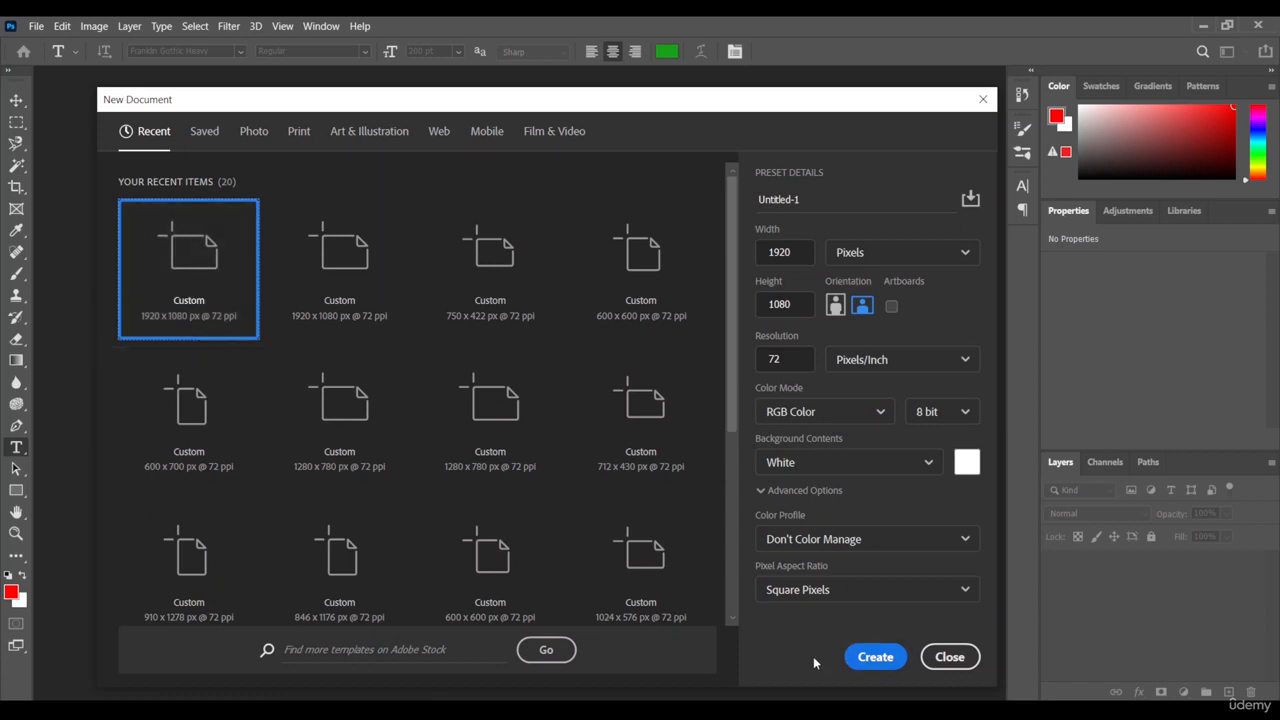
{"action": "left_click", "coordinate": [870, 657]}
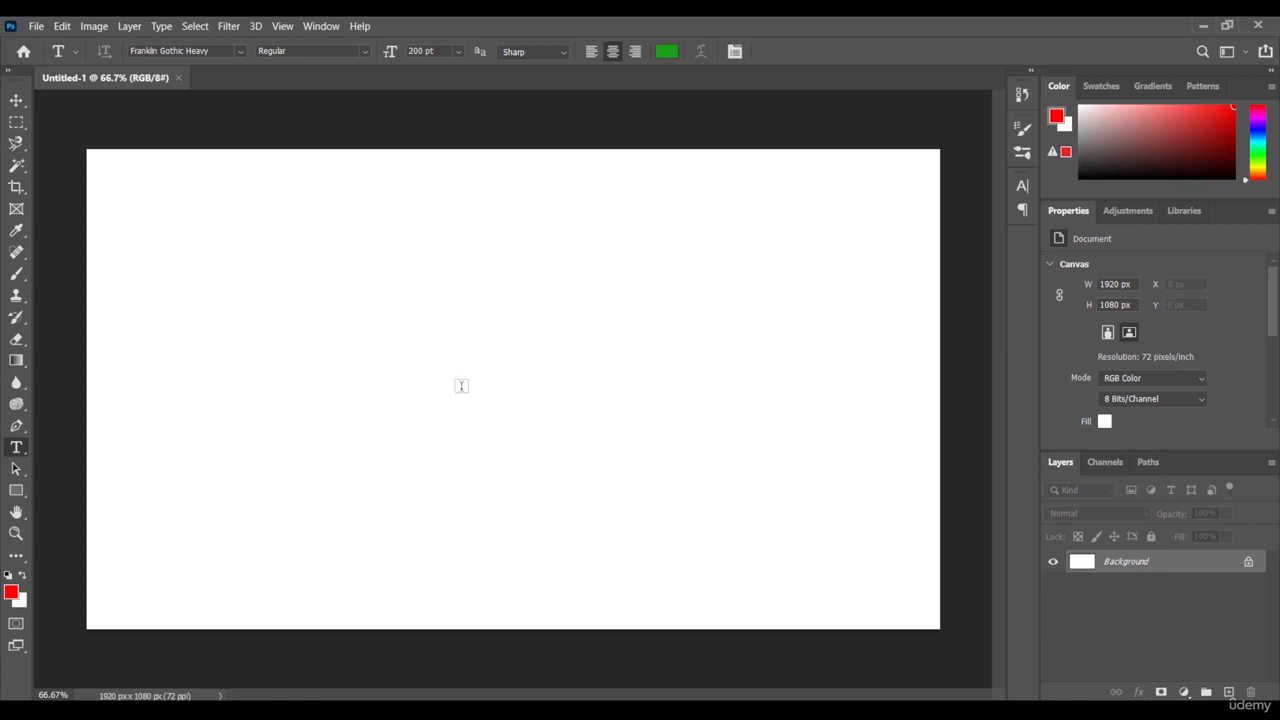
Step: Add the green text "Opened-Online" in 200 pt Franklin Gothic Heavy on the canvas
{"action": "left_click", "coordinate": [461, 386]}
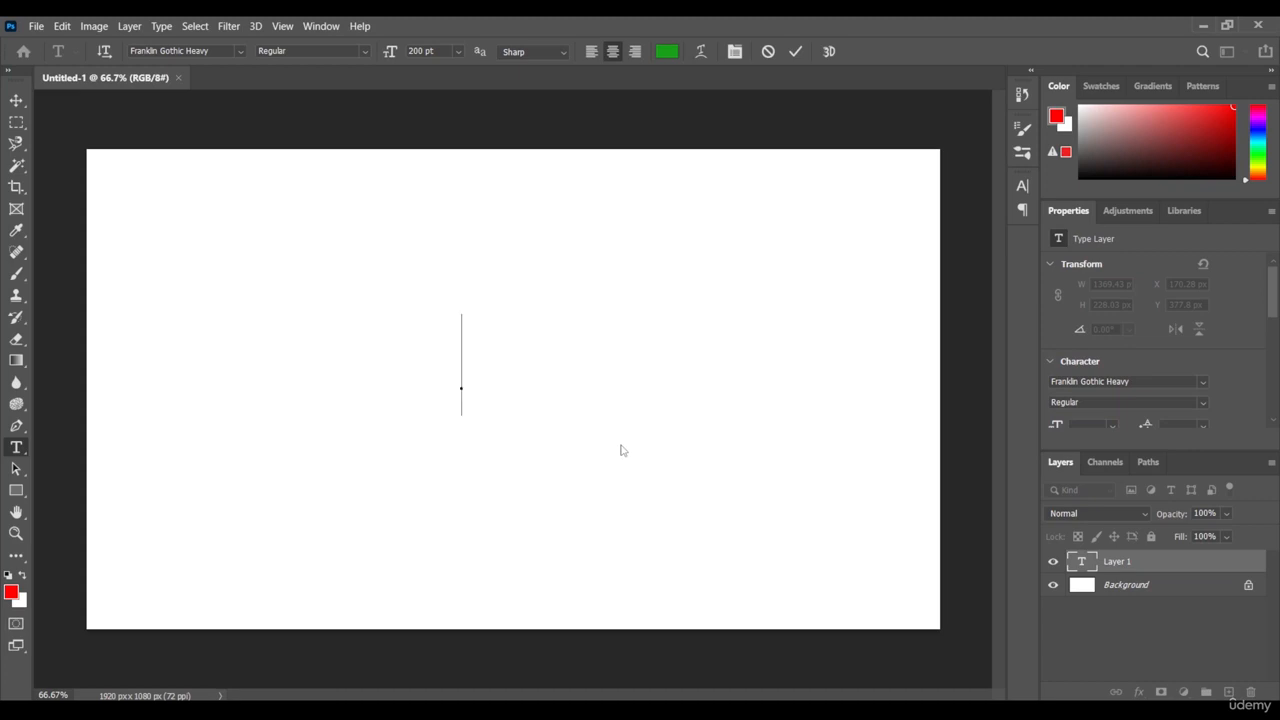
{"action": "type", "text": "O"}
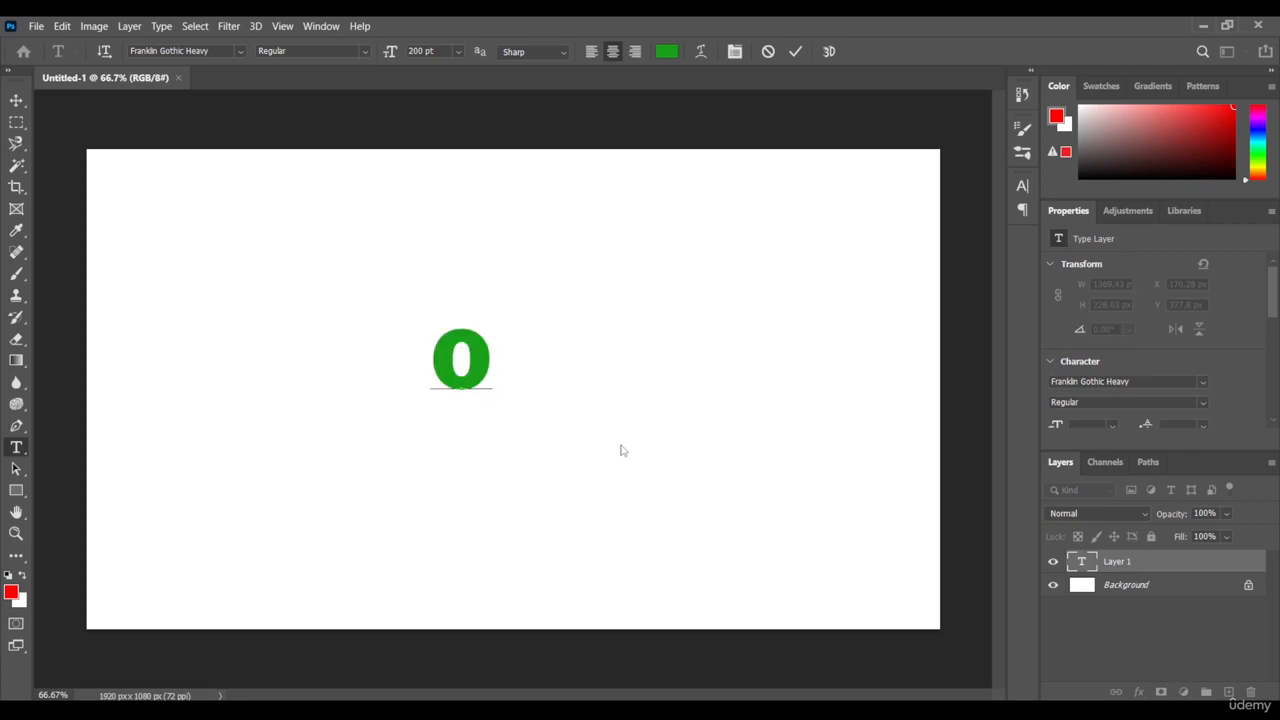
{"action": "type", "text": "pened"}
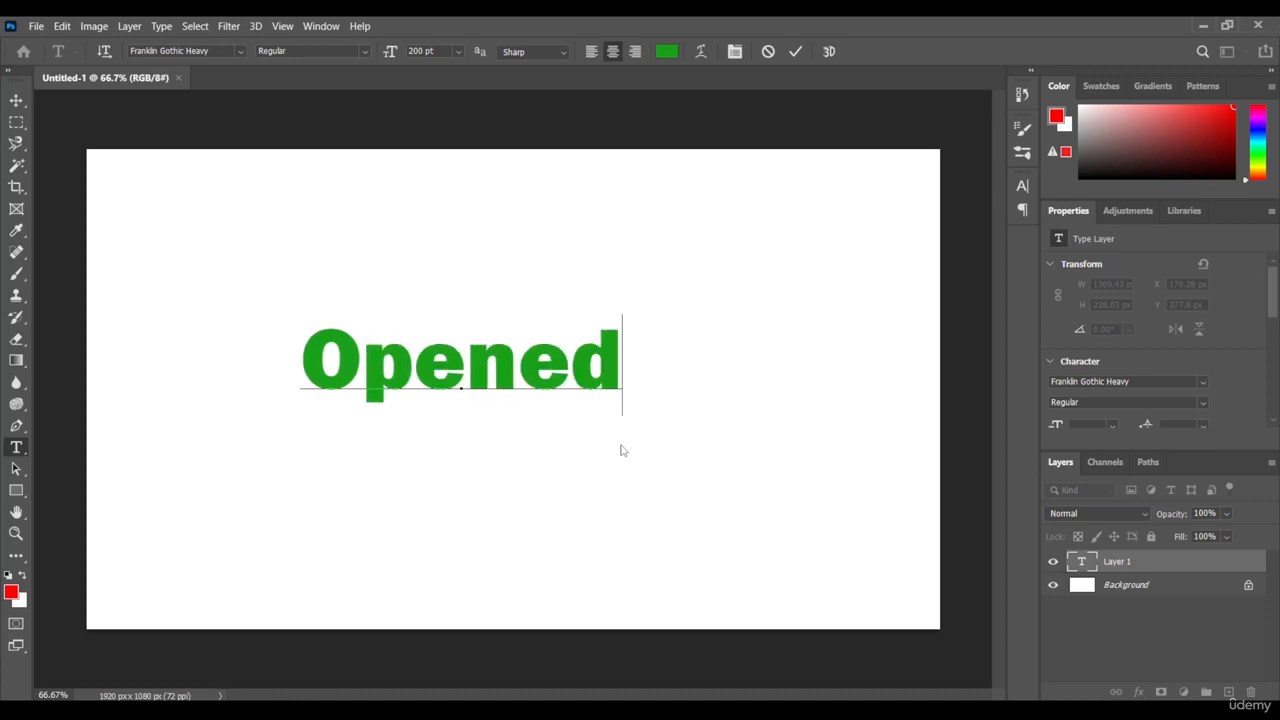
{"action": "type", "text": "-Online"}
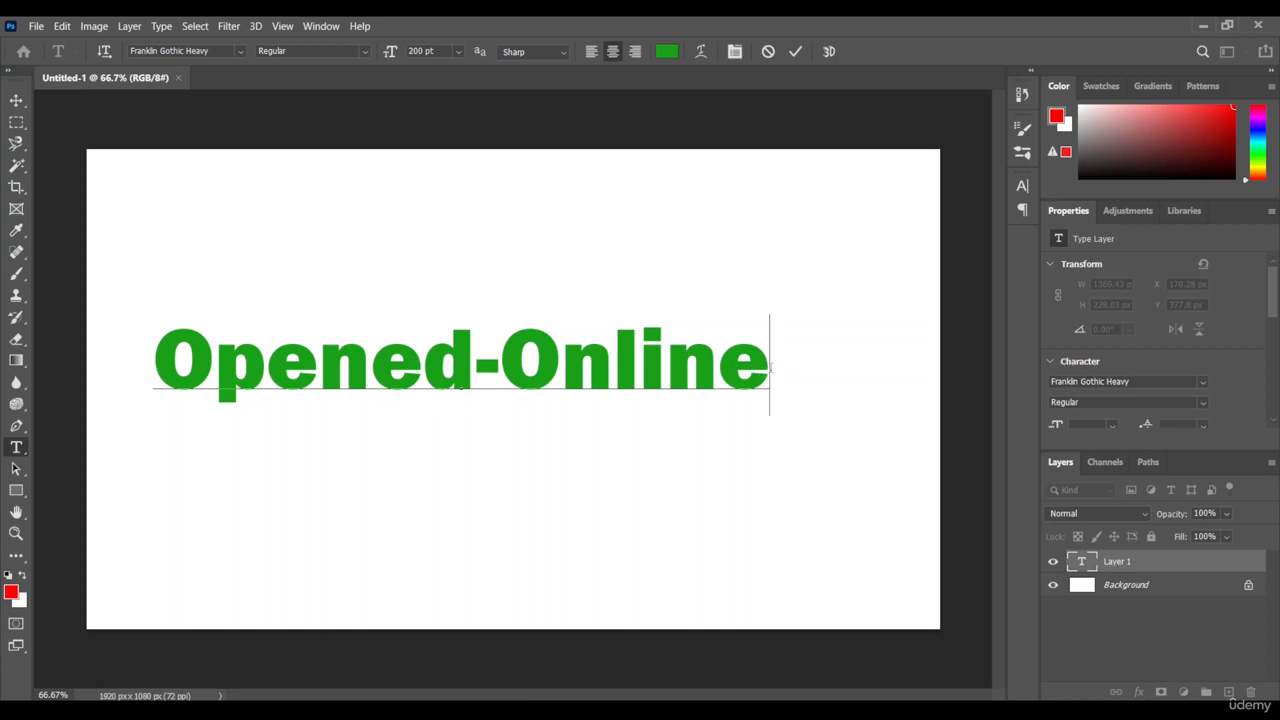
Step: Change the text's font to Fire Brathers Personal Use and replace the hyphen with a space so it reads "Opened Online"
{"action": "left_click_drag", "start_coordinate": [771, 368], "coordinate": [150, 368]}
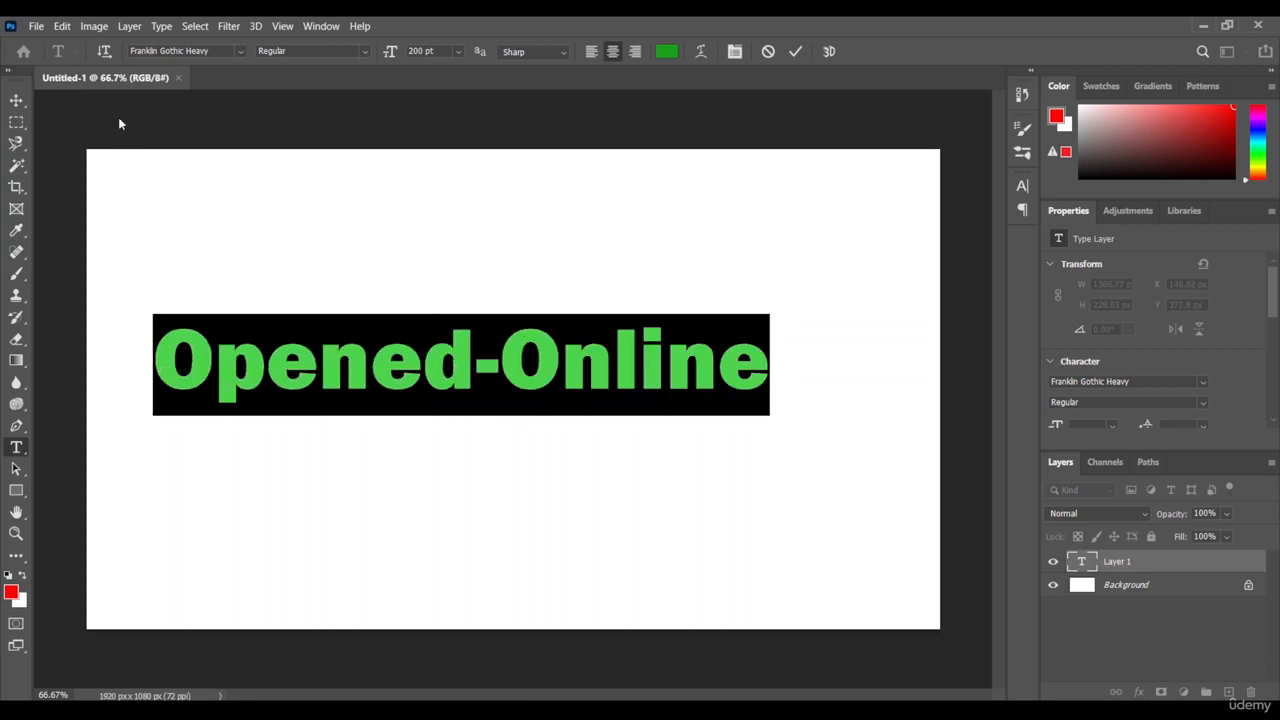
{"action": "left_click", "coordinate": [239, 51]}
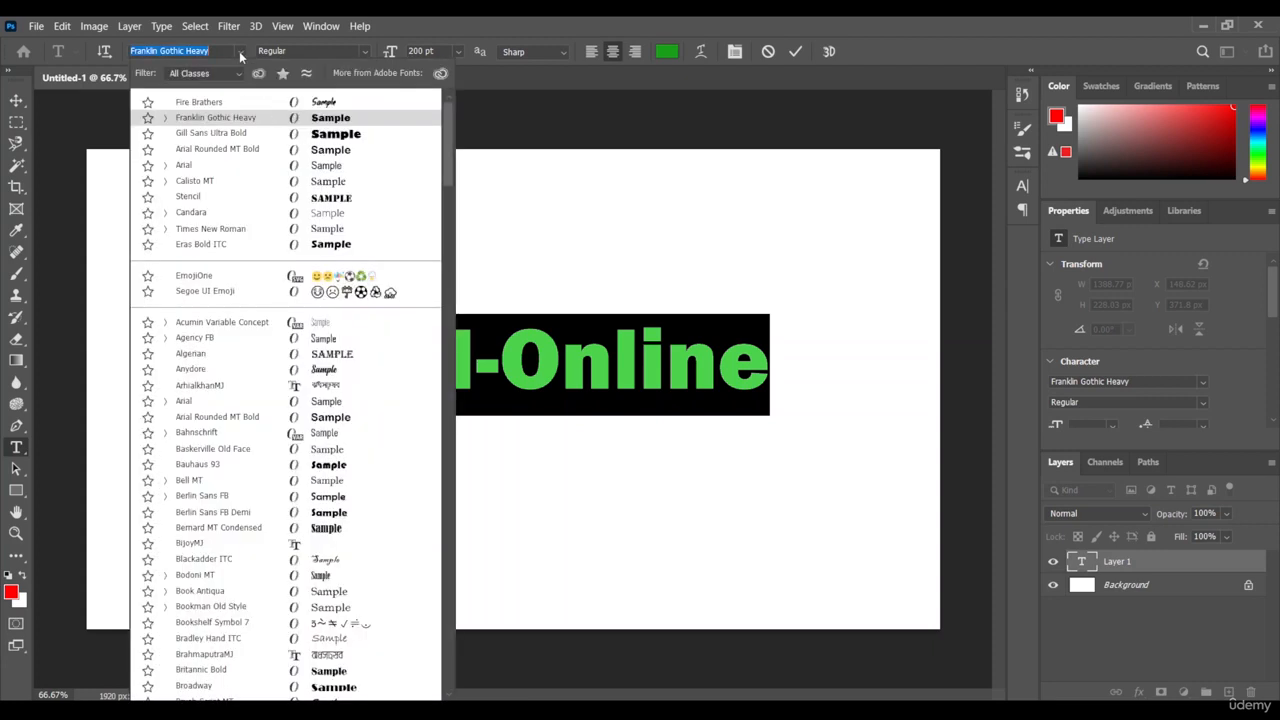
{"action": "type", "text": "fire"}
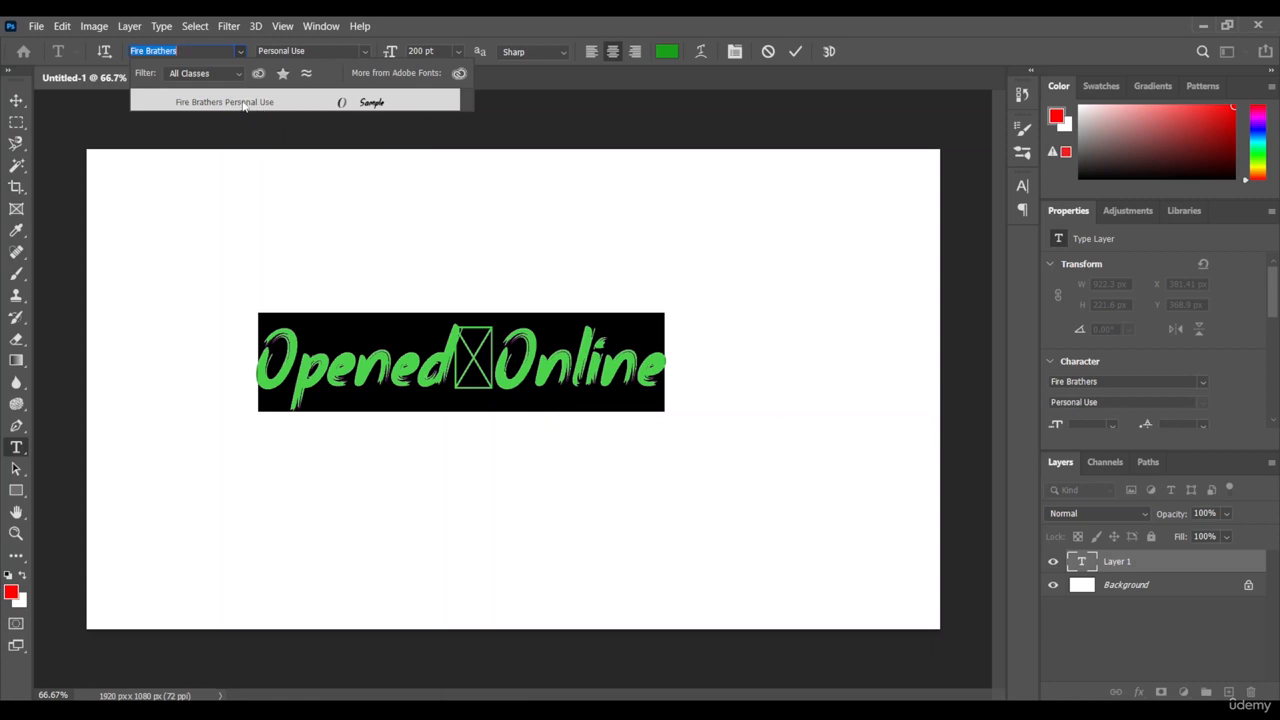
{"action": "left_click", "coordinate": [243, 103]}
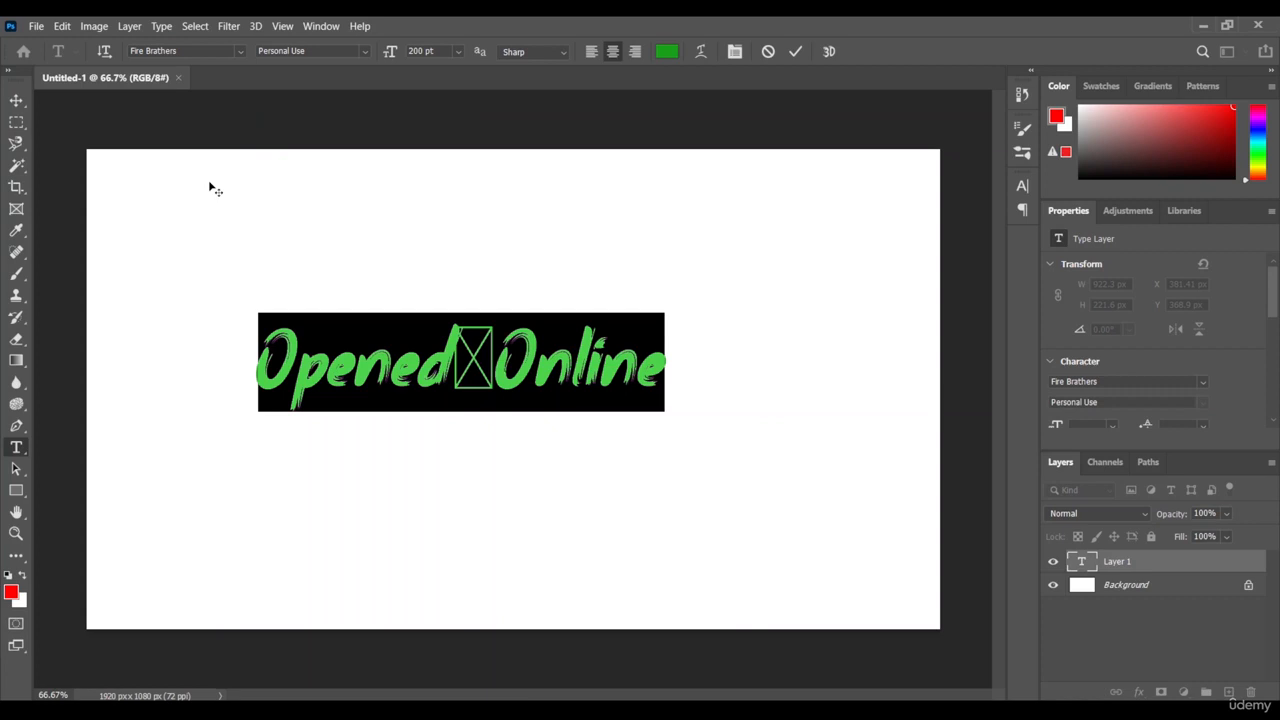
{"action": "left_click", "coordinate": [487, 387]}
{"action": "key", "text": "BackSpace"}
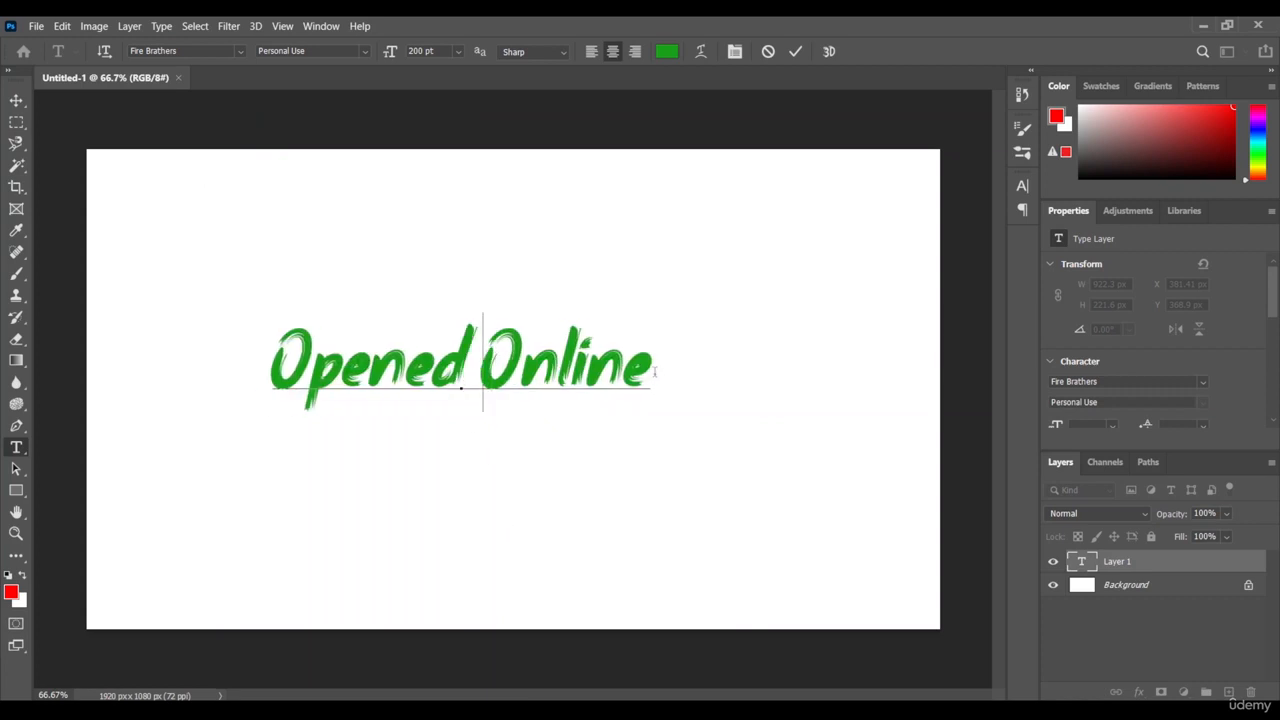
Step: Enlarge the "Opened Online" text to 352 pt and move it to the centre of the canvas
{"action": "left_click_drag", "start_coordinate": [651, 373], "coordinate": [284, 356]}
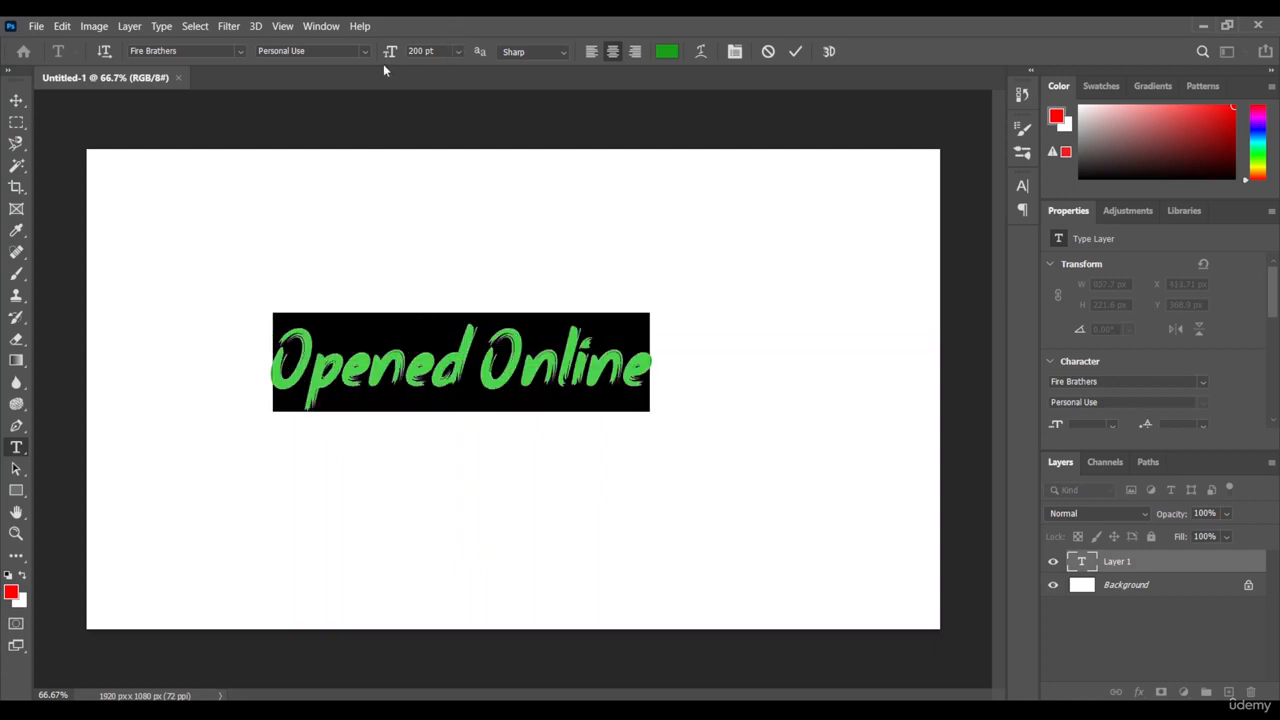
{"action": "left_click_drag", "start_coordinate": [388, 60], "coordinate": [514, 86]}
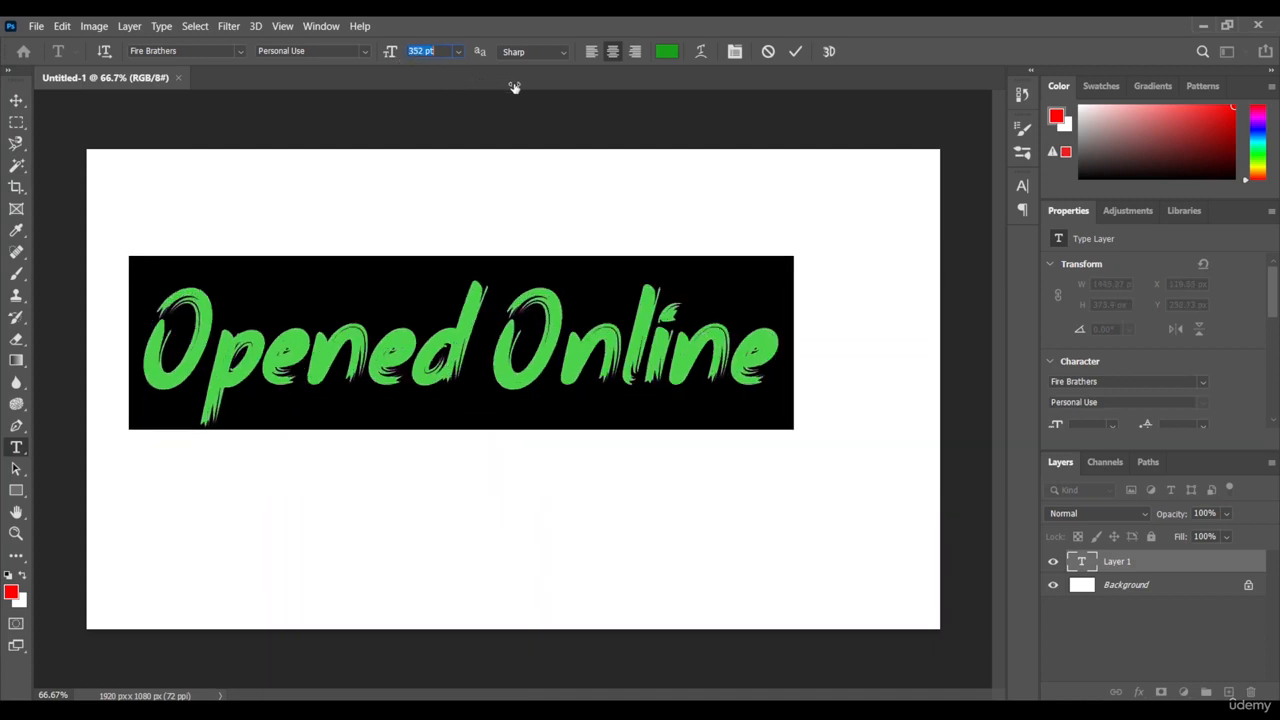
{"action": "left_click", "coordinate": [801, 380]}
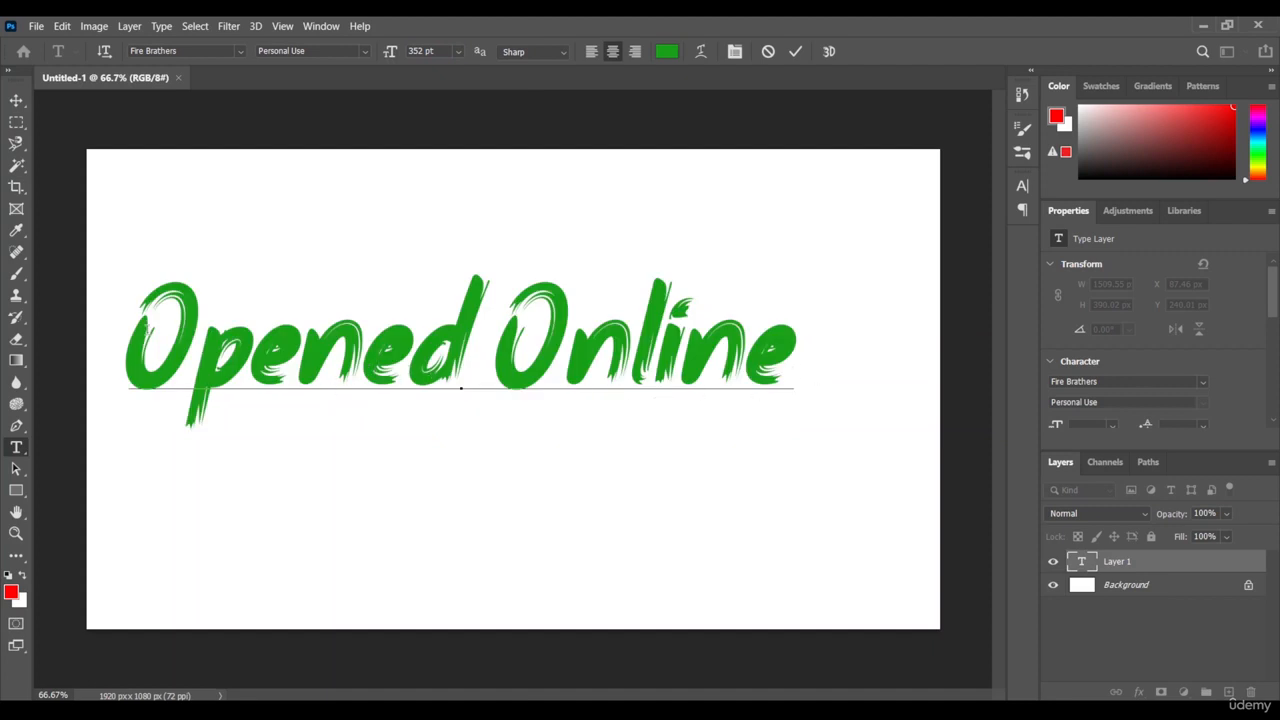
{"action": "left_click", "coordinate": [797, 53]}
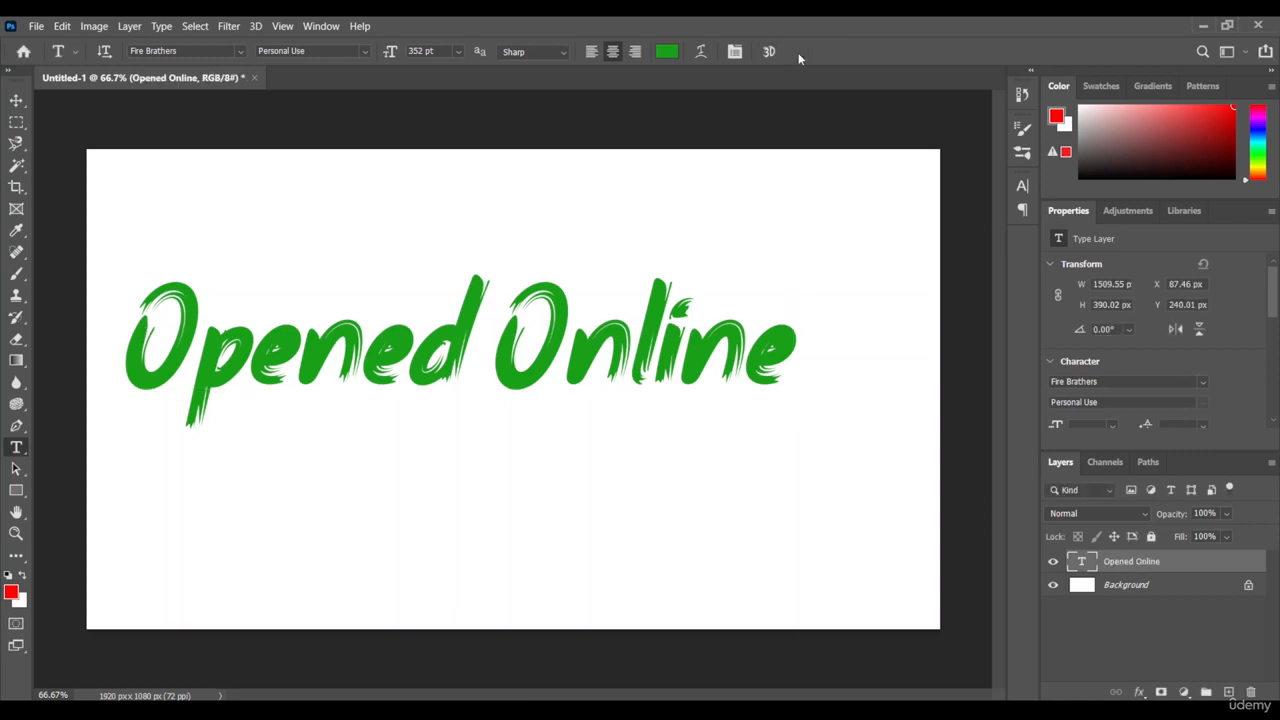
{"action": "left_click", "coordinate": [15, 101]}
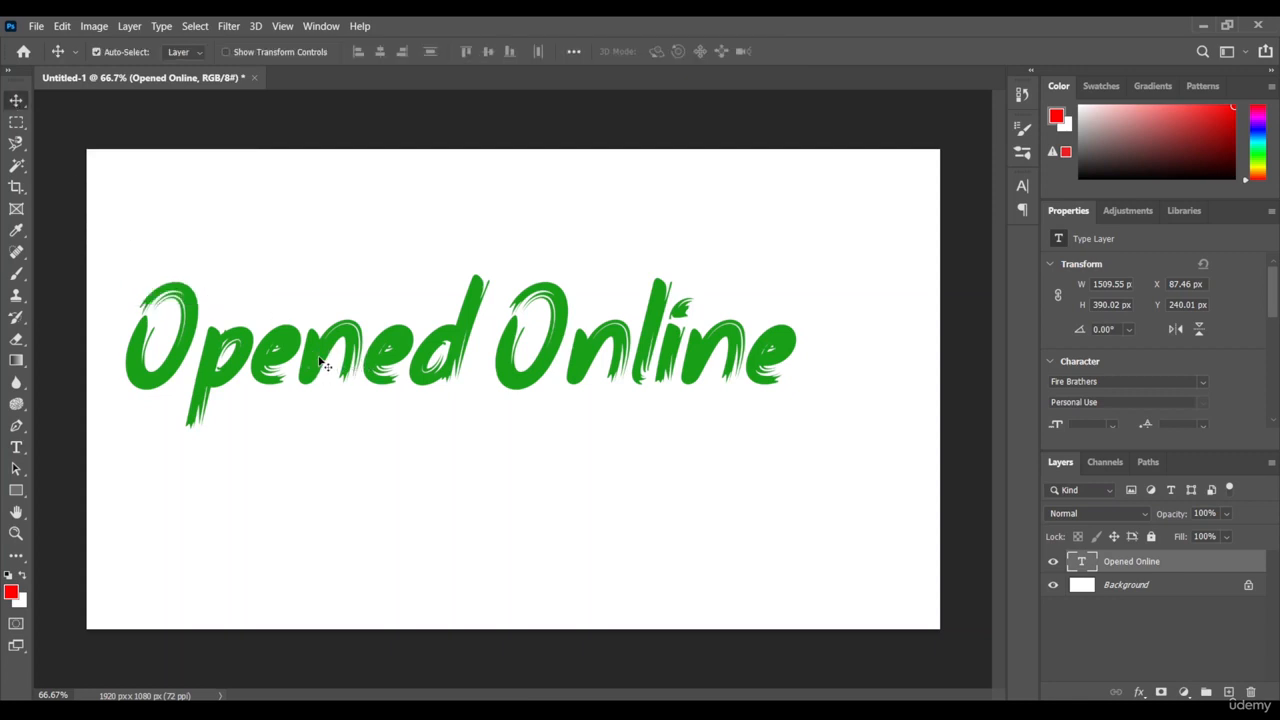
{"action": "left_click_drag", "start_coordinate": [318, 355], "coordinate": [376, 409]}
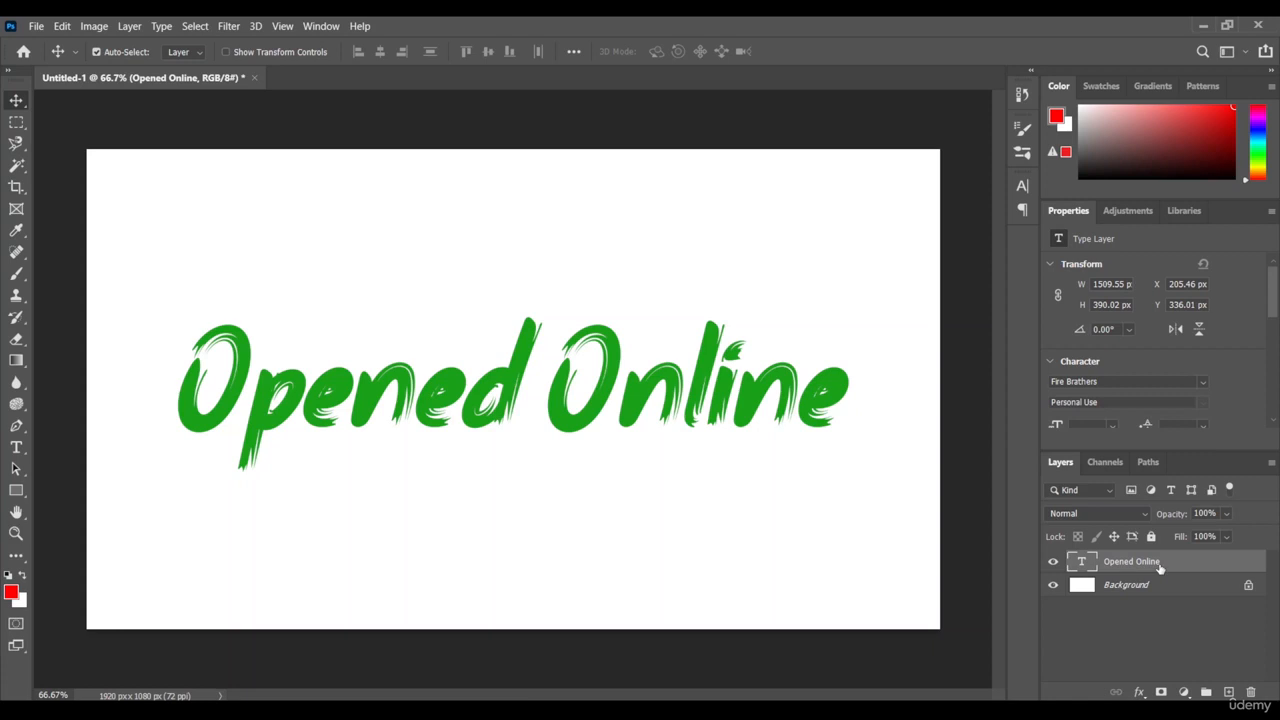
Step: Apply a linear Gradient Overlay from orange through pink to purple to the text layer, at 94° and 100% opacity
{"action": "left_click", "coordinate": [1140, 692]}
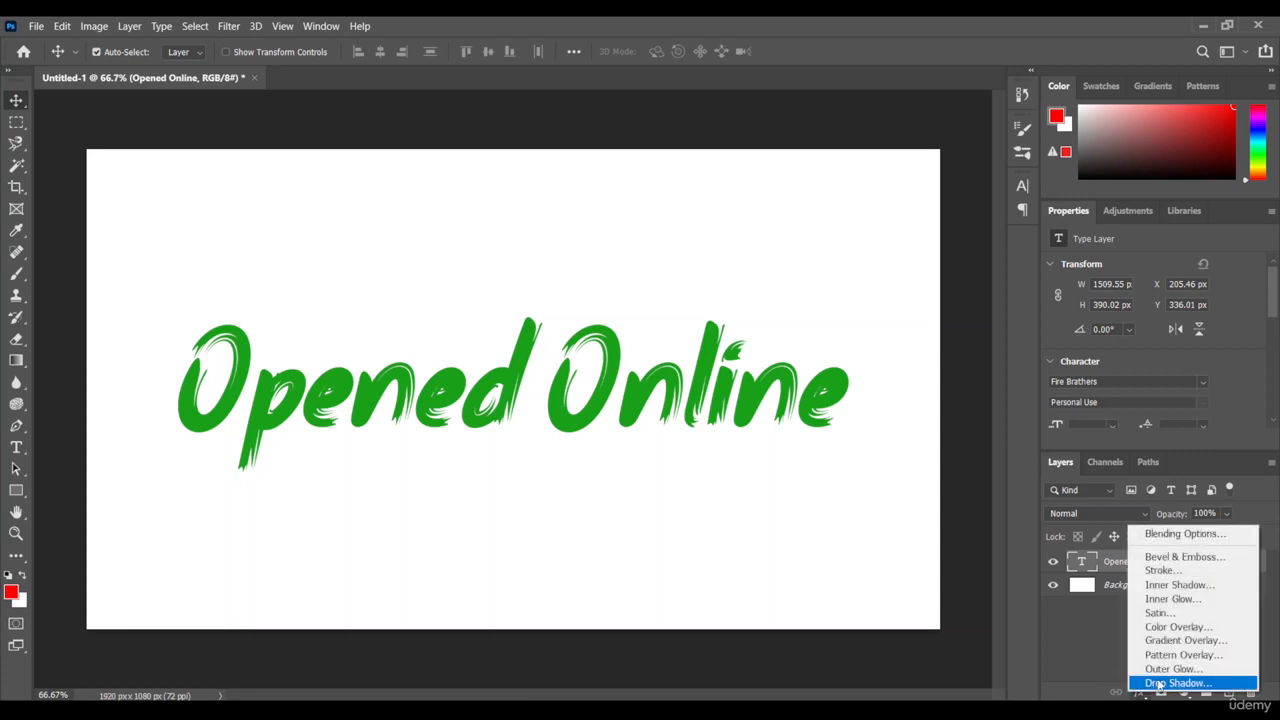
{"action": "left_click", "coordinate": [1191, 645]}
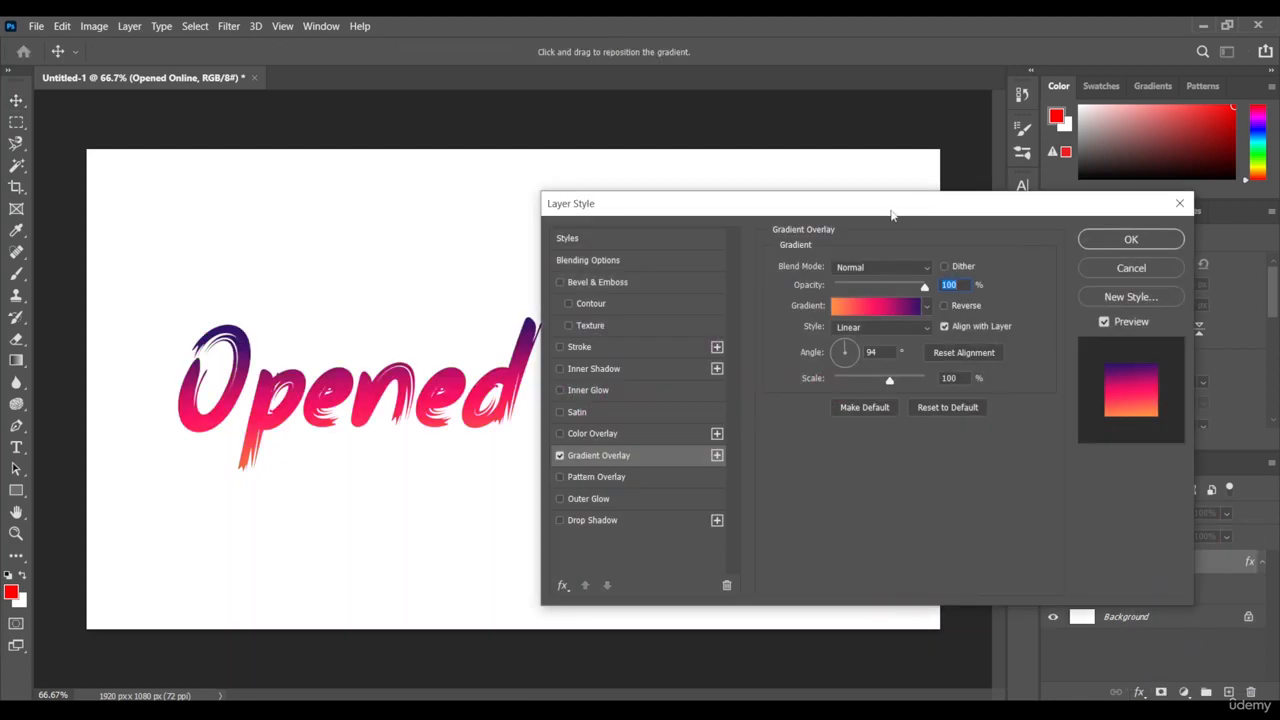
{"action": "left_click_drag", "start_coordinate": [893, 212], "coordinate": [925, 144]}
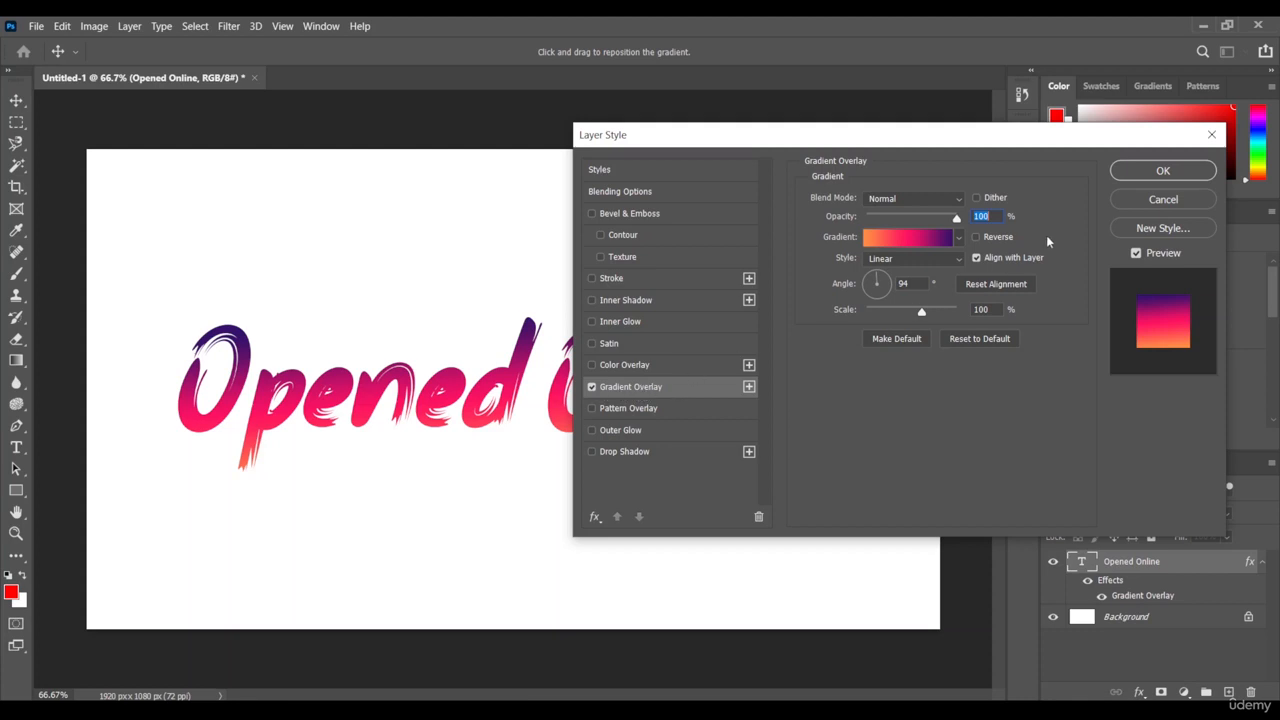
{"action": "left_click", "coordinate": [1163, 172]}
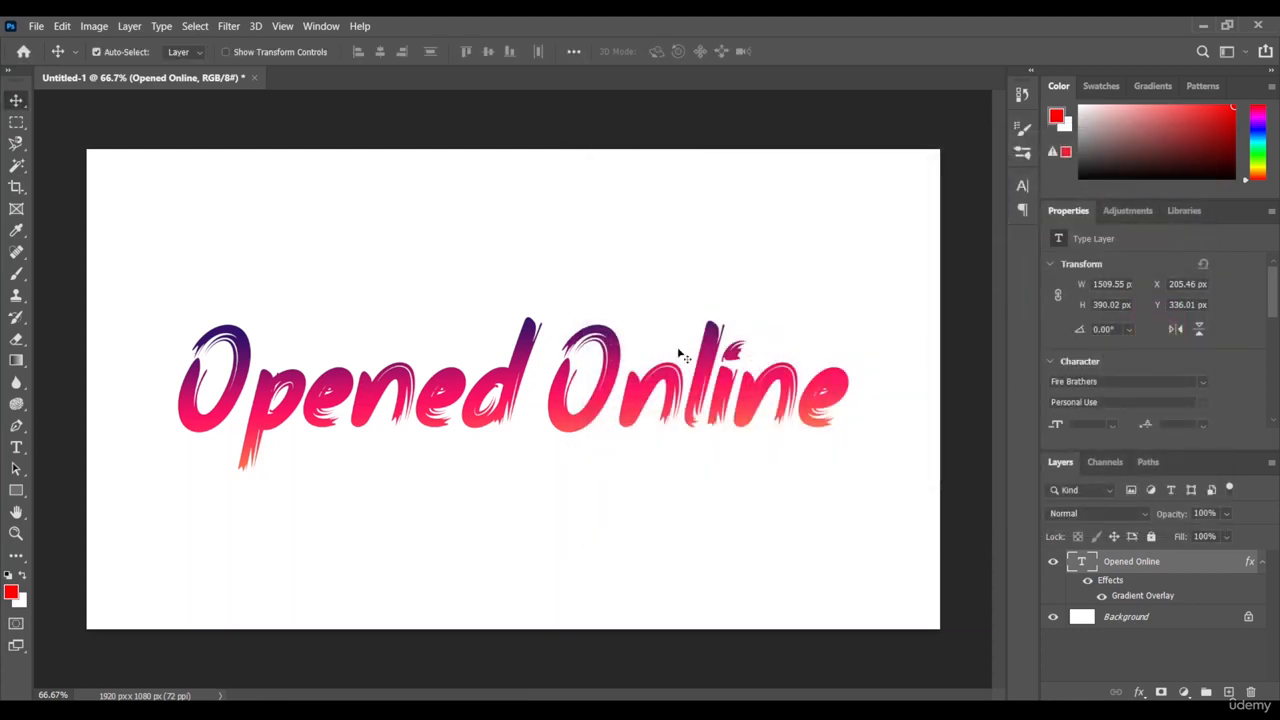
Step: Add a 10 px black outside Stroke at 100% opacity to the text layer
{"action": "left_click", "coordinate": [1139, 692]}
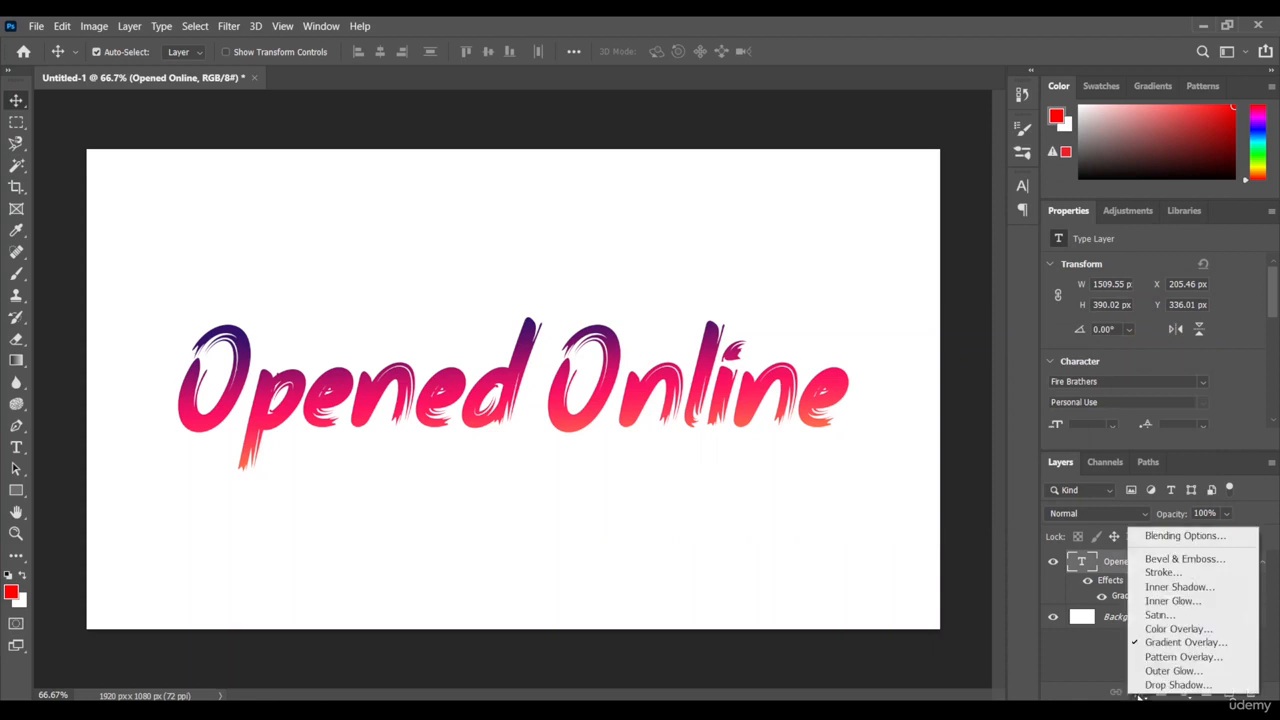
{"action": "left_click", "coordinate": [1176, 572]}
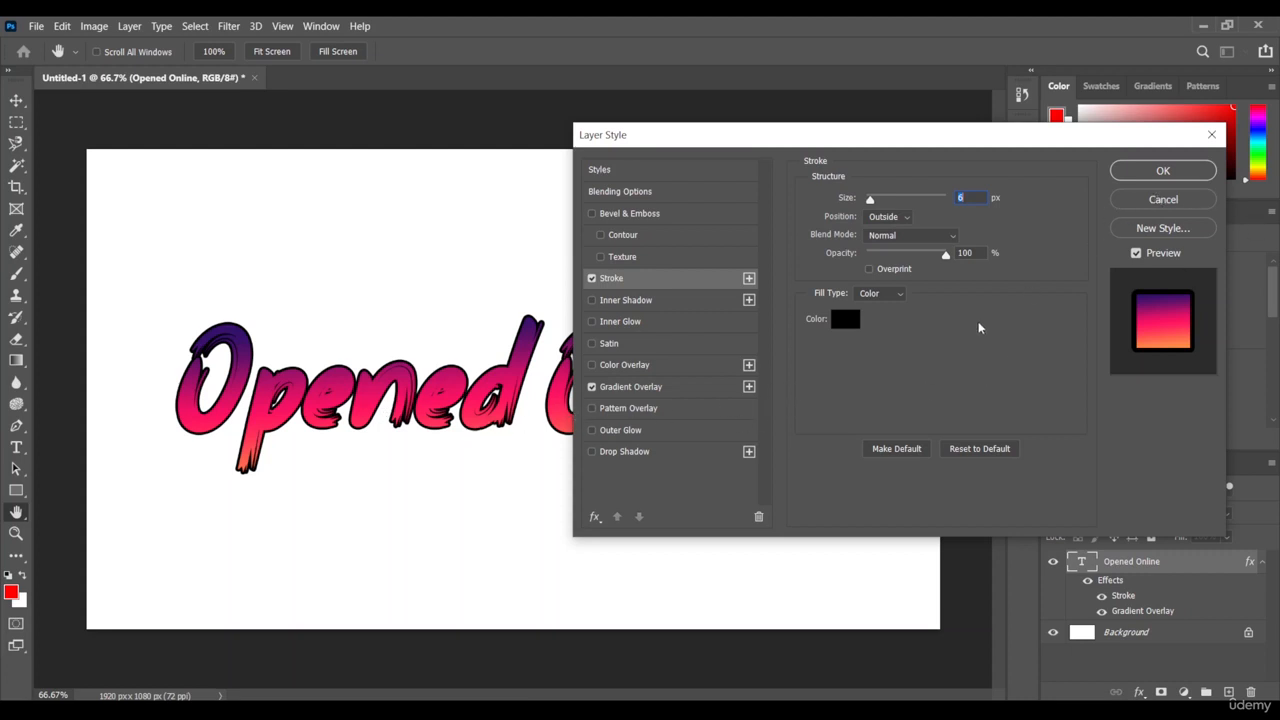
{"action": "left_click_drag", "start_coordinate": [955, 136], "coordinate": [1105, 206]}
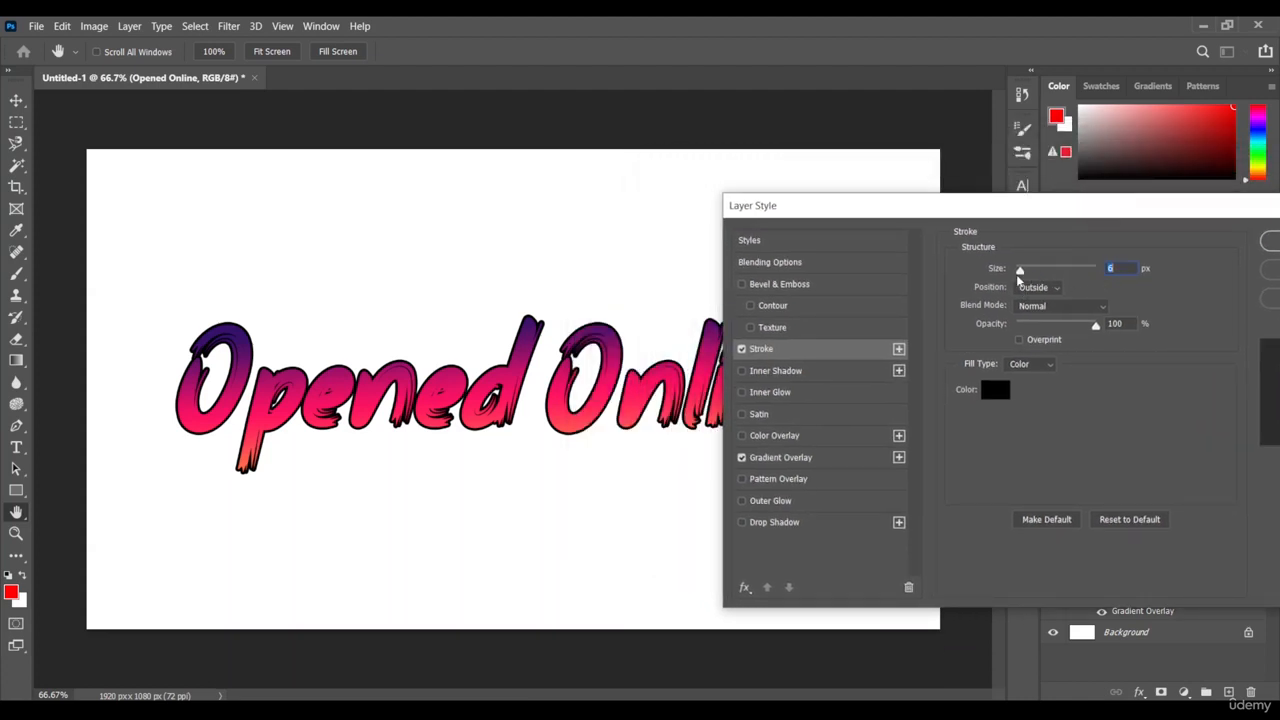
{"action": "left_click_drag", "start_coordinate": [1020, 272], "coordinate": [1025, 274]}
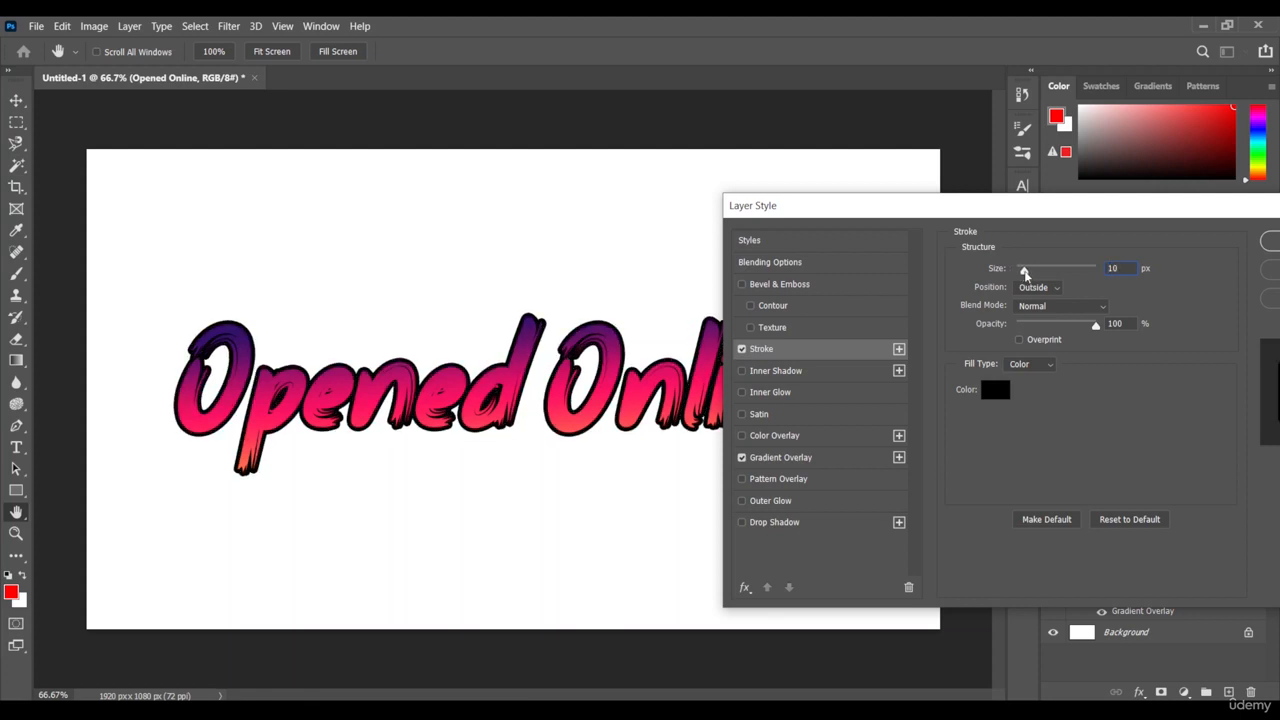
{"action": "left_click_drag", "start_coordinate": [1108, 206], "coordinate": [806, 191]}
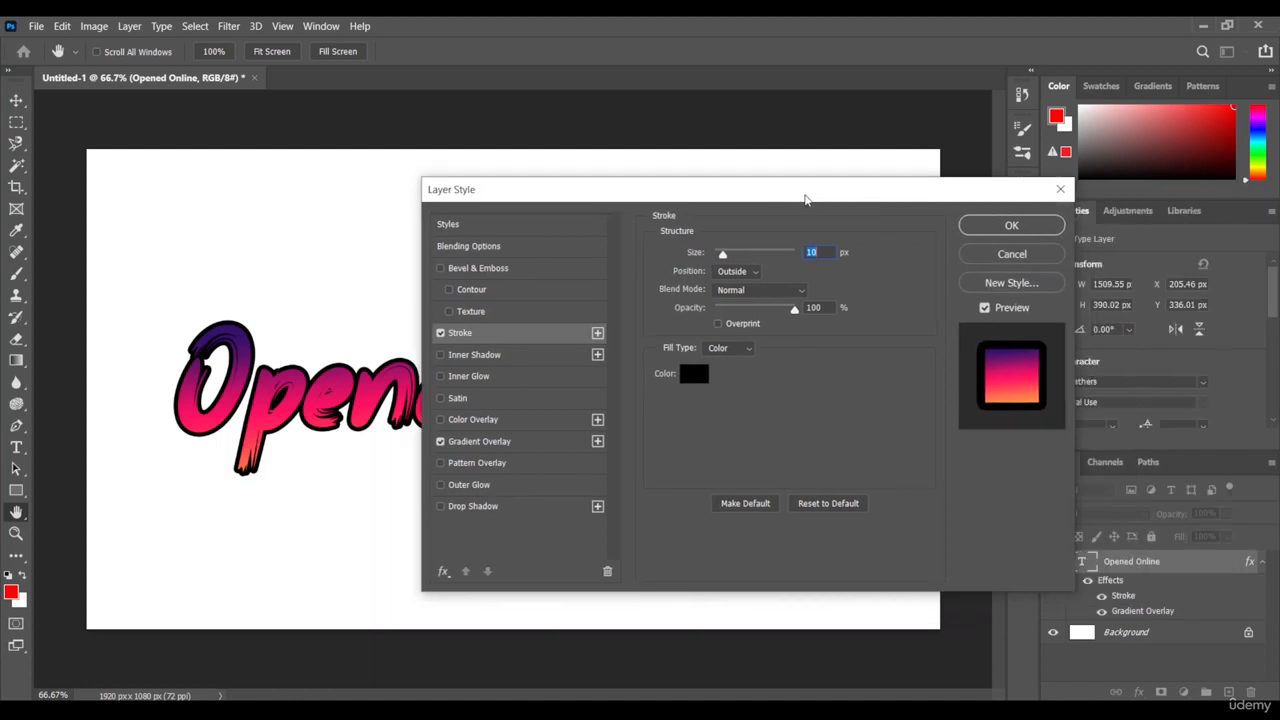
{"action": "left_click", "coordinate": [1012, 226]}
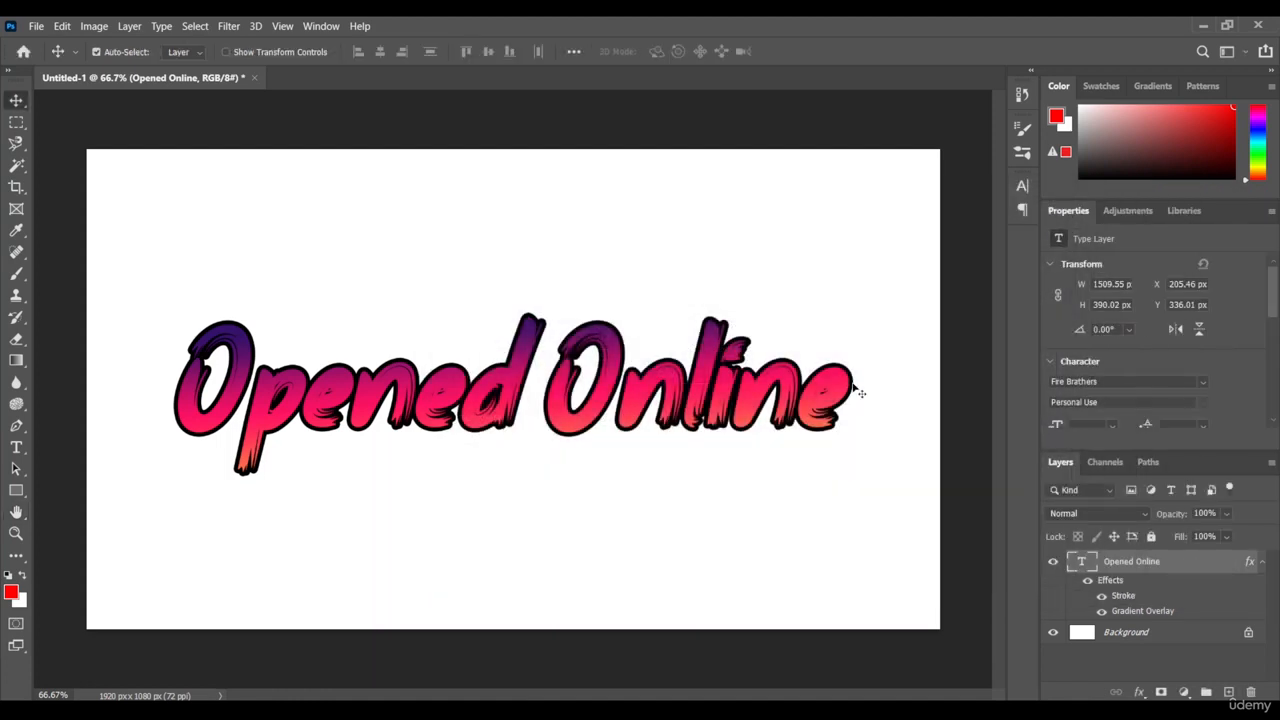
Step: Add a smooth Inner Bevel with 95% depth, 16 px size and slightly more softening to the text, and move the text slightly upward
{"action": "left_click", "coordinate": [1139, 692]}
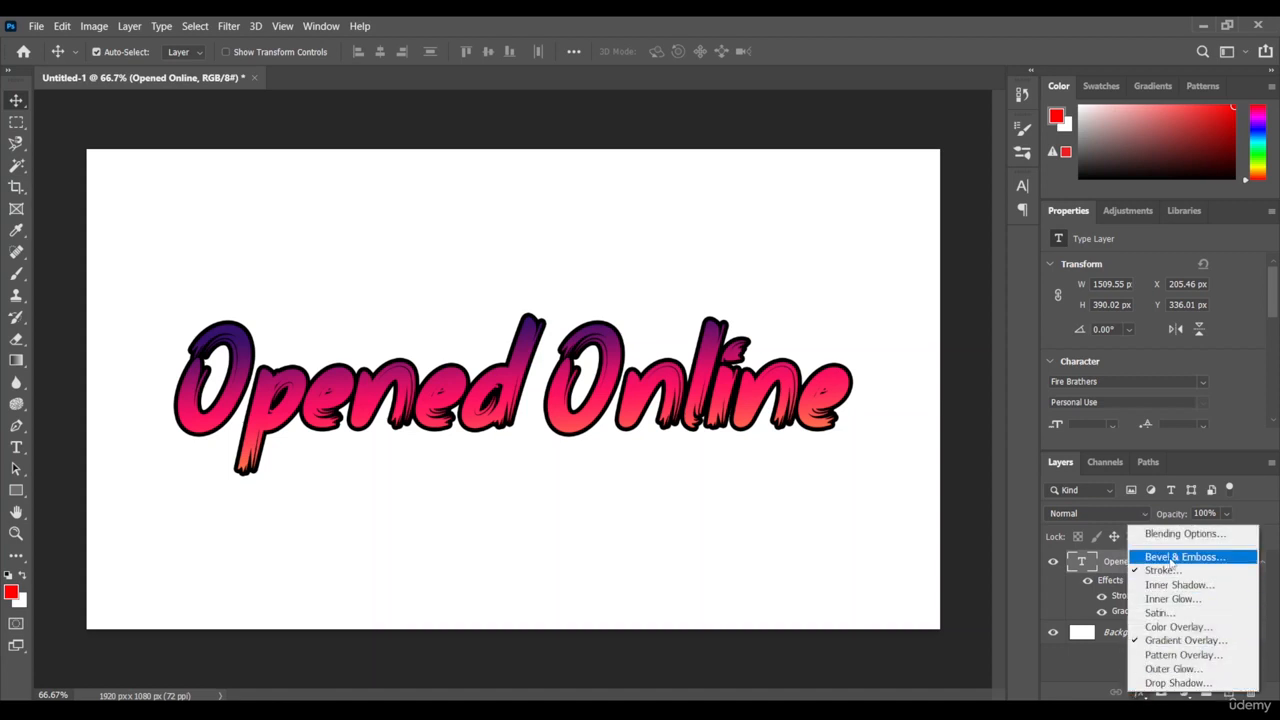
{"action": "left_click", "coordinate": [1216, 561]}
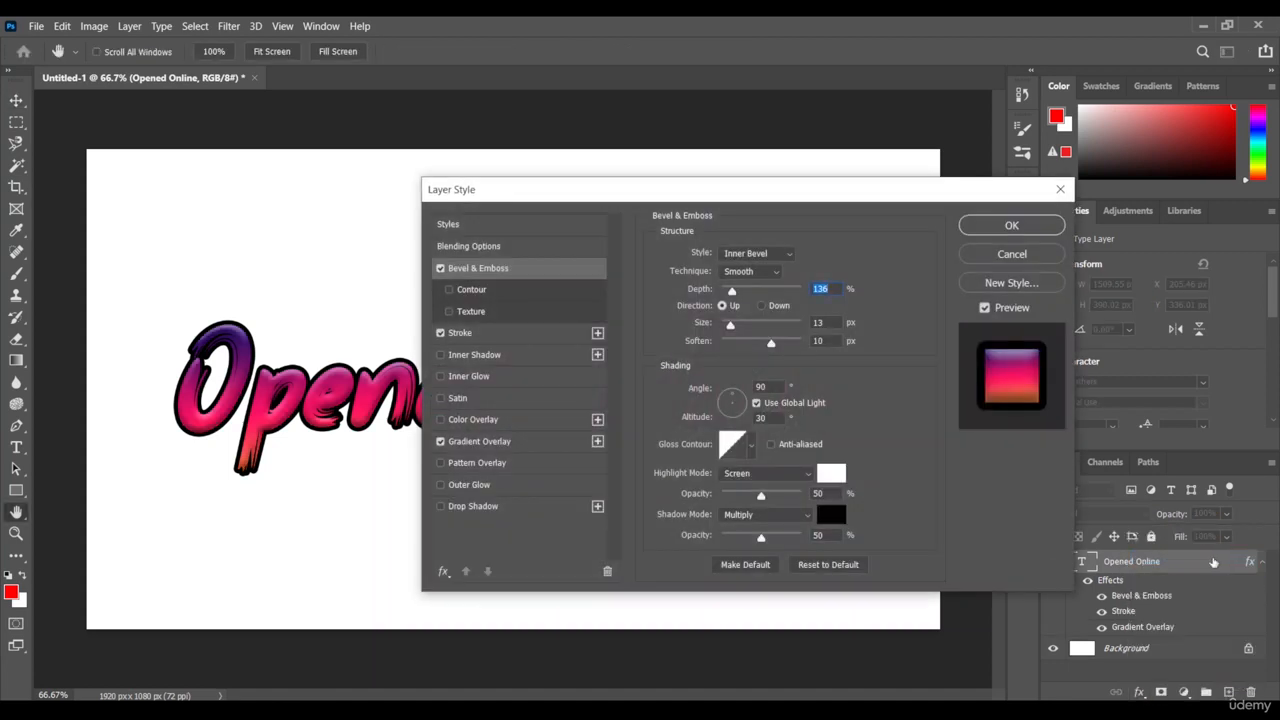
{"action": "left_click_drag", "start_coordinate": [609, 192], "coordinate": [807, 195]}
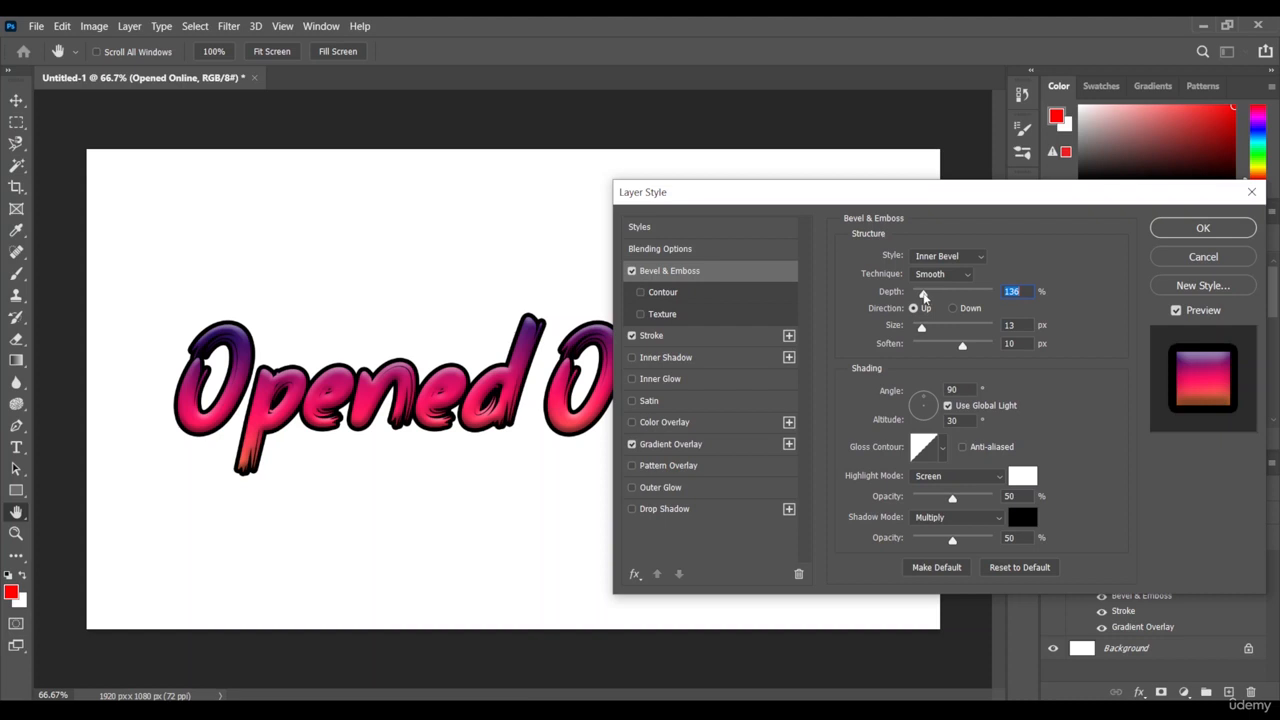
{"action": "left_click_drag", "start_coordinate": [924, 293], "coordinate": [920, 296]}
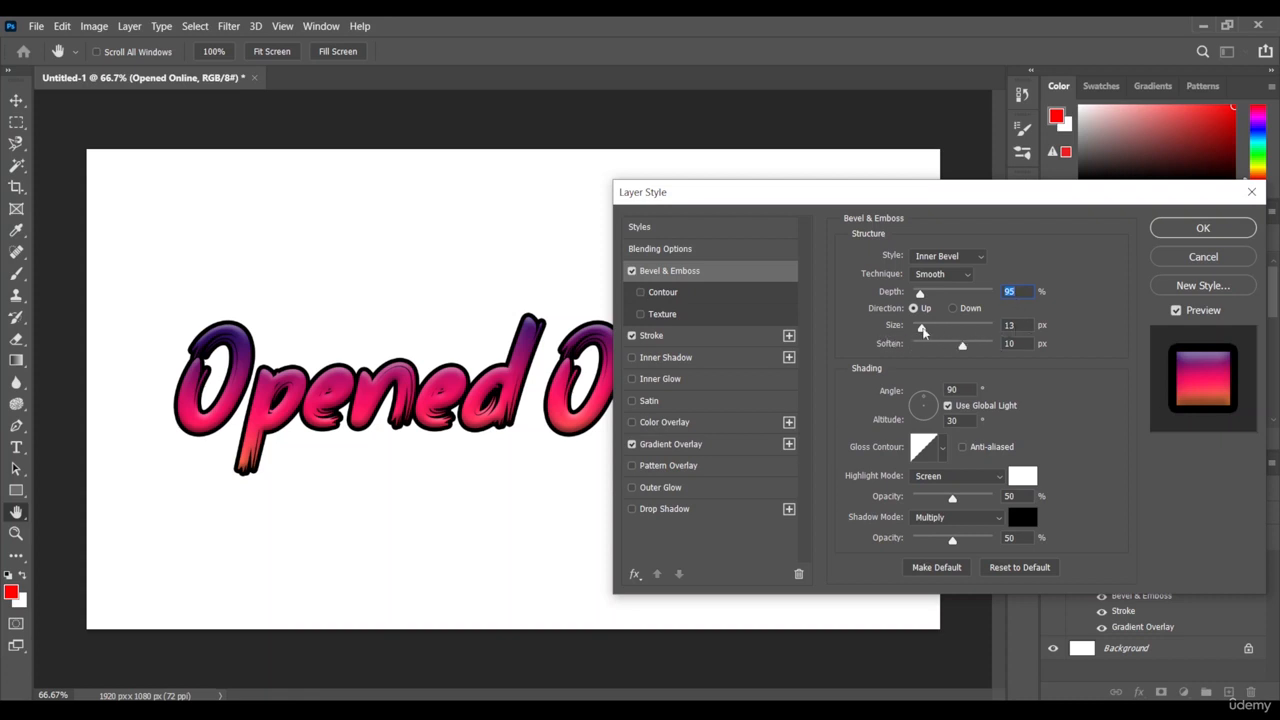
{"action": "left_click_drag", "start_coordinate": [922, 328], "coordinate": [924, 333]}
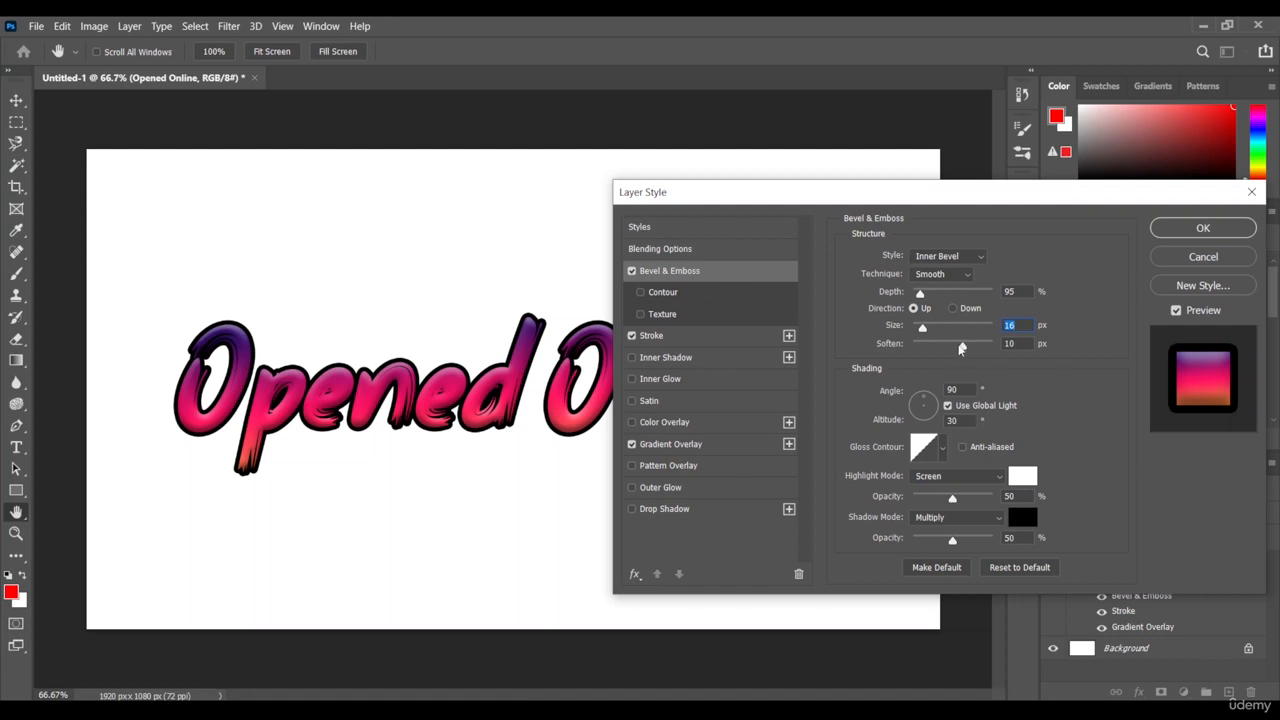
{"action": "left_click_drag", "start_coordinate": [962, 346], "coordinate": [968, 352]}
{"action": "left_click", "coordinate": [1200, 236]}
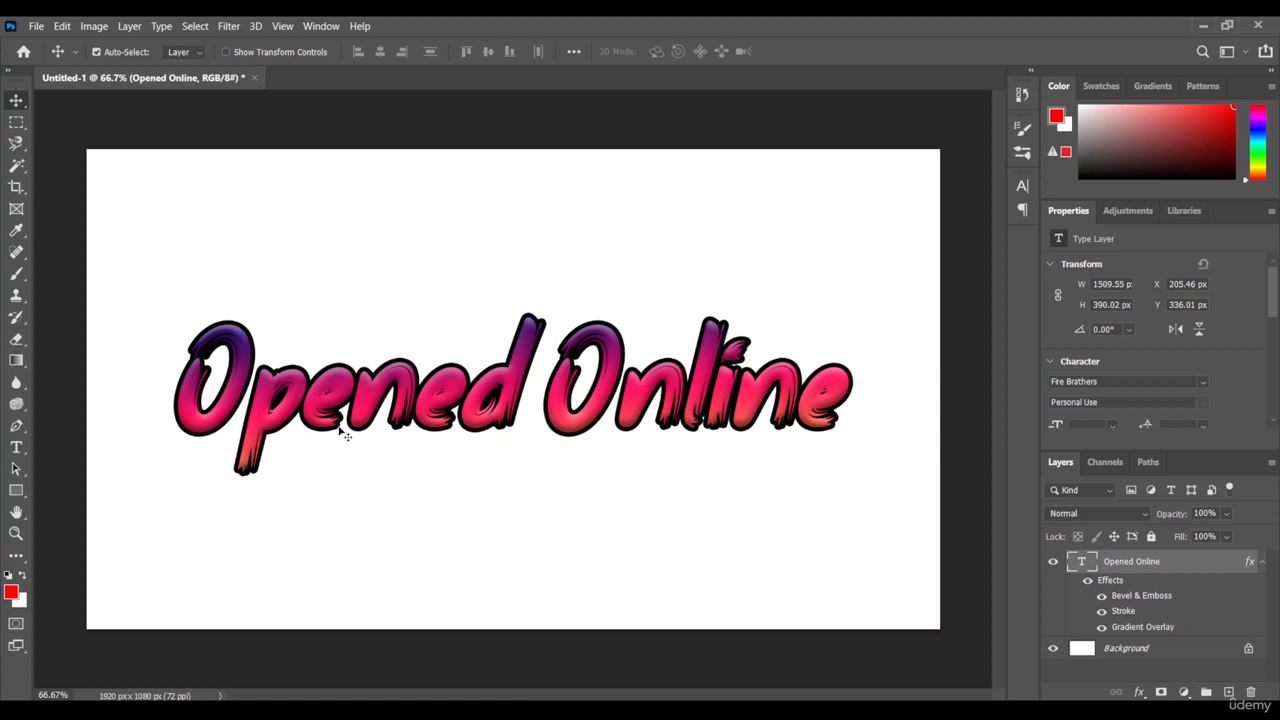
{"action": "left_click_drag", "start_coordinate": [398, 379], "coordinate": [412, 370]}
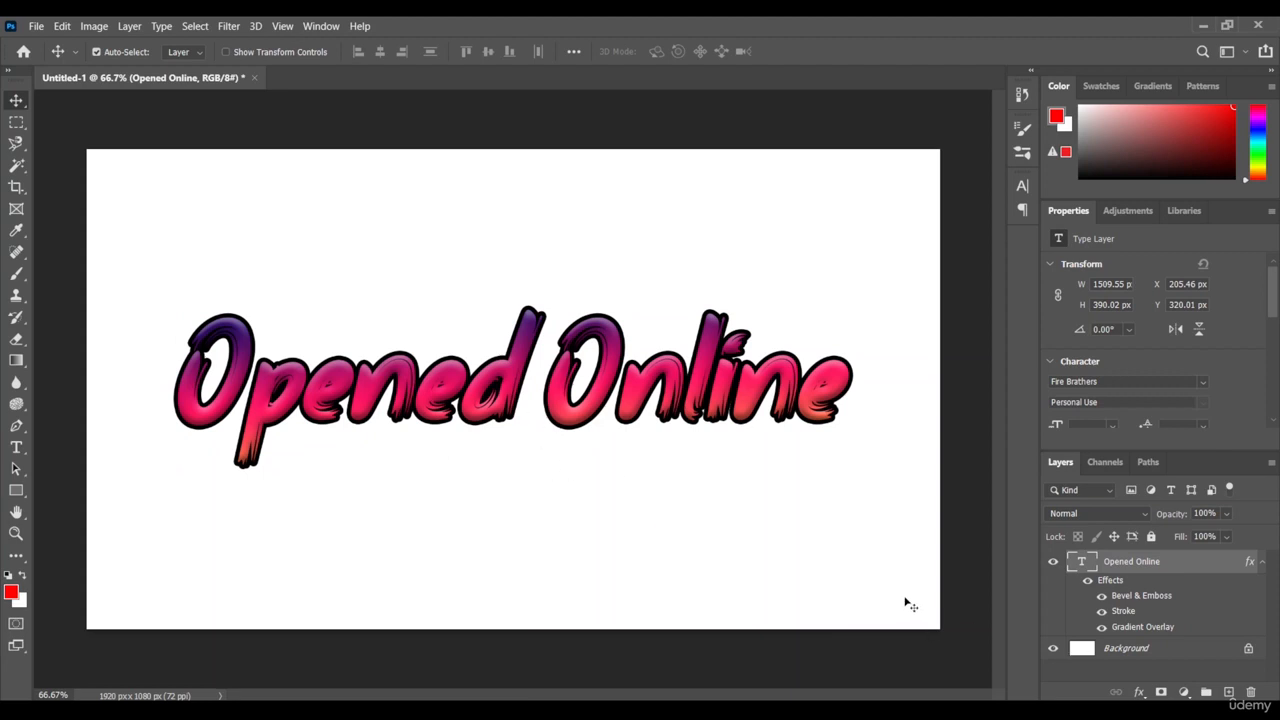
Step: Hide the text's Gradient Overlay, Stroke and Bevel & Emboss effects, and show them again one by one to compare each effect's contribution
{"action": "left_click", "coordinate": [1101, 627]}
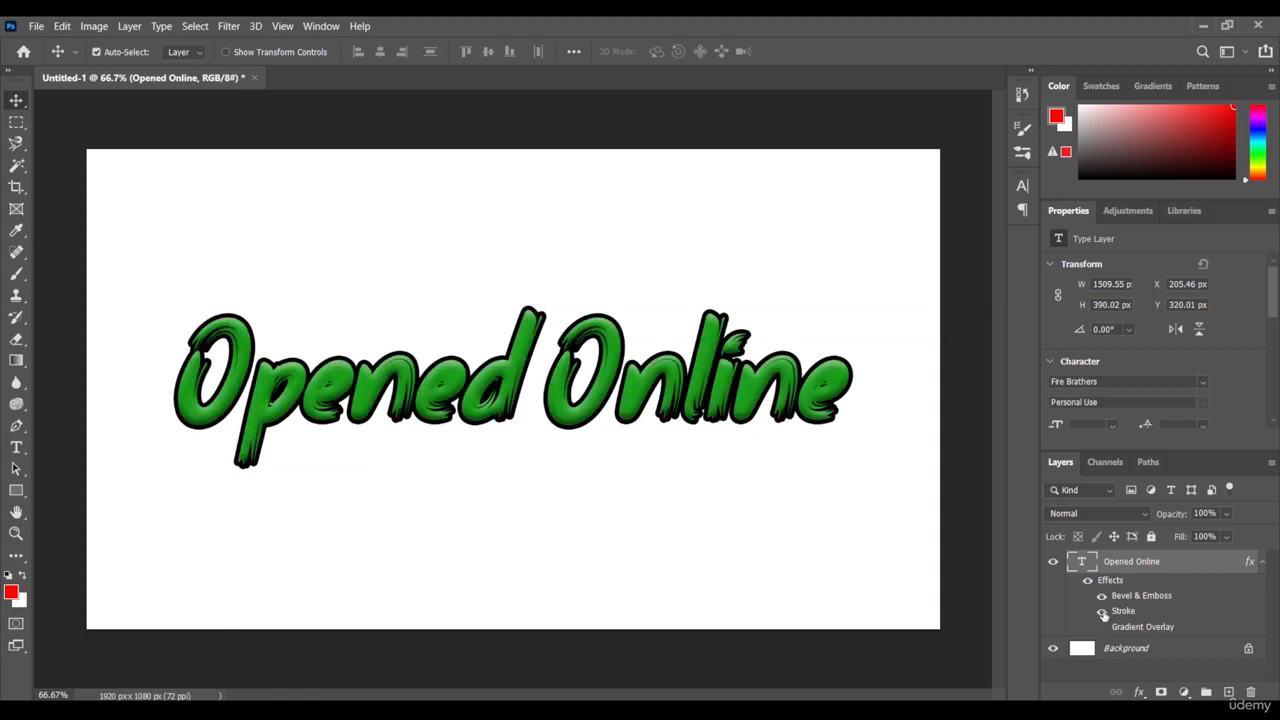
{"action": "left_click", "coordinate": [1101, 611]}
{"action": "left_click", "coordinate": [1101, 595]}
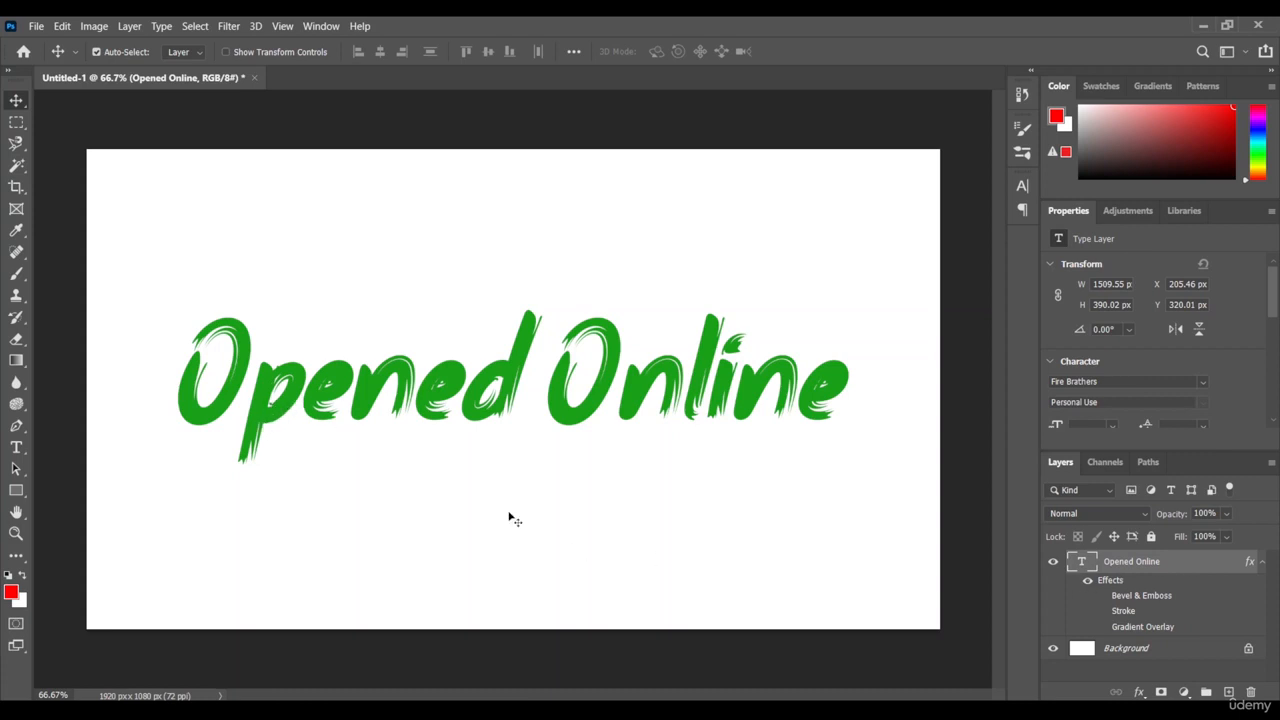
{"action": "left_click", "coordinate": [1101, 627]}
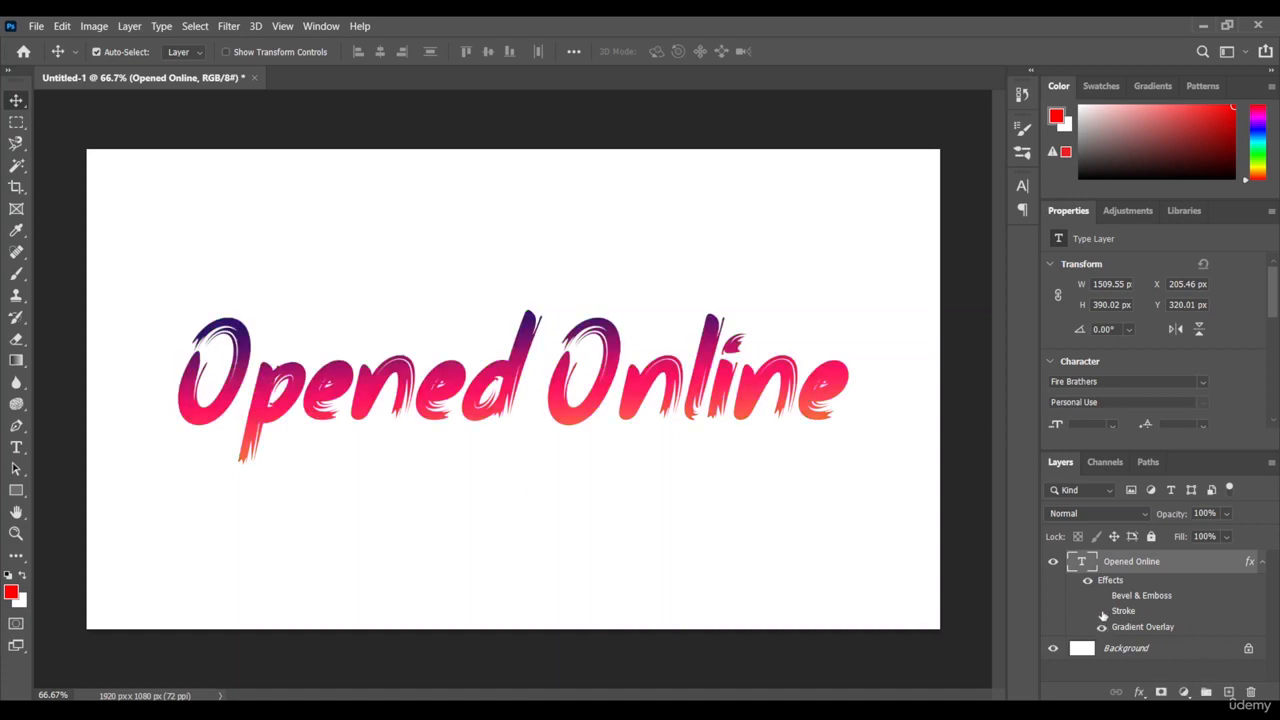
{"action": "left_click", "coordinate": [1102, 611]}
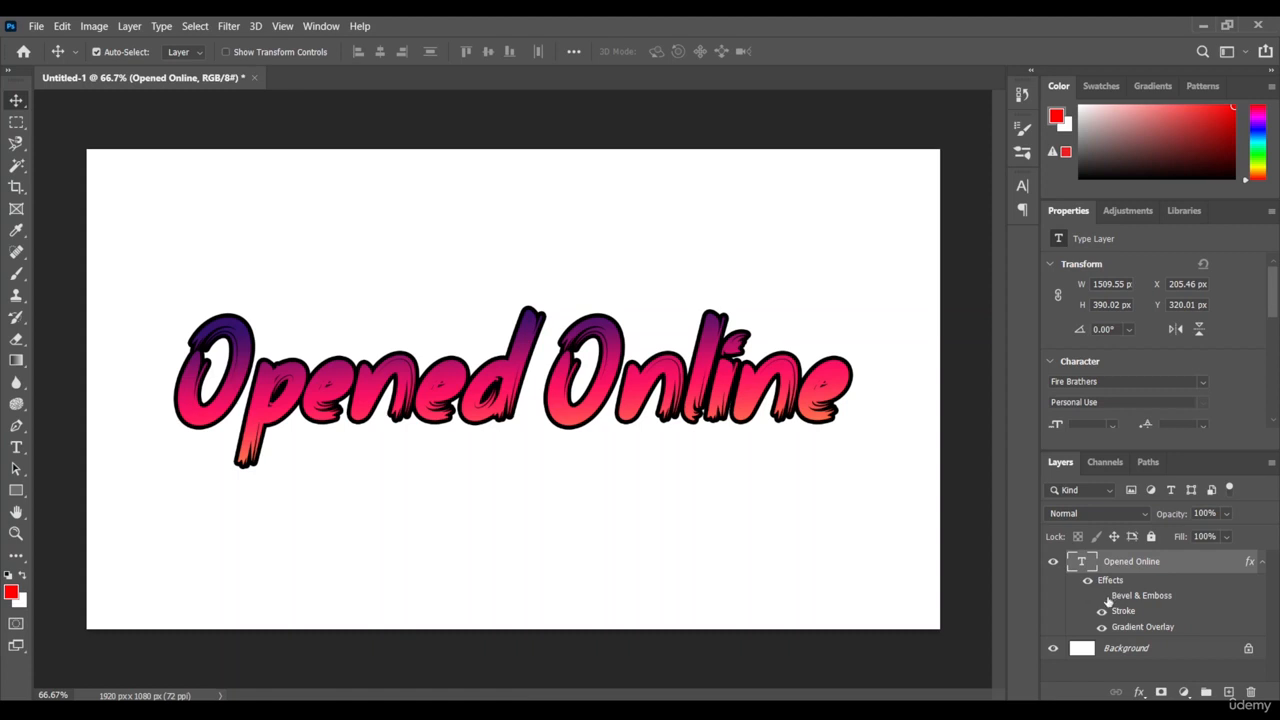
{"action": "left_click", "coordinate": [1102, 596]}
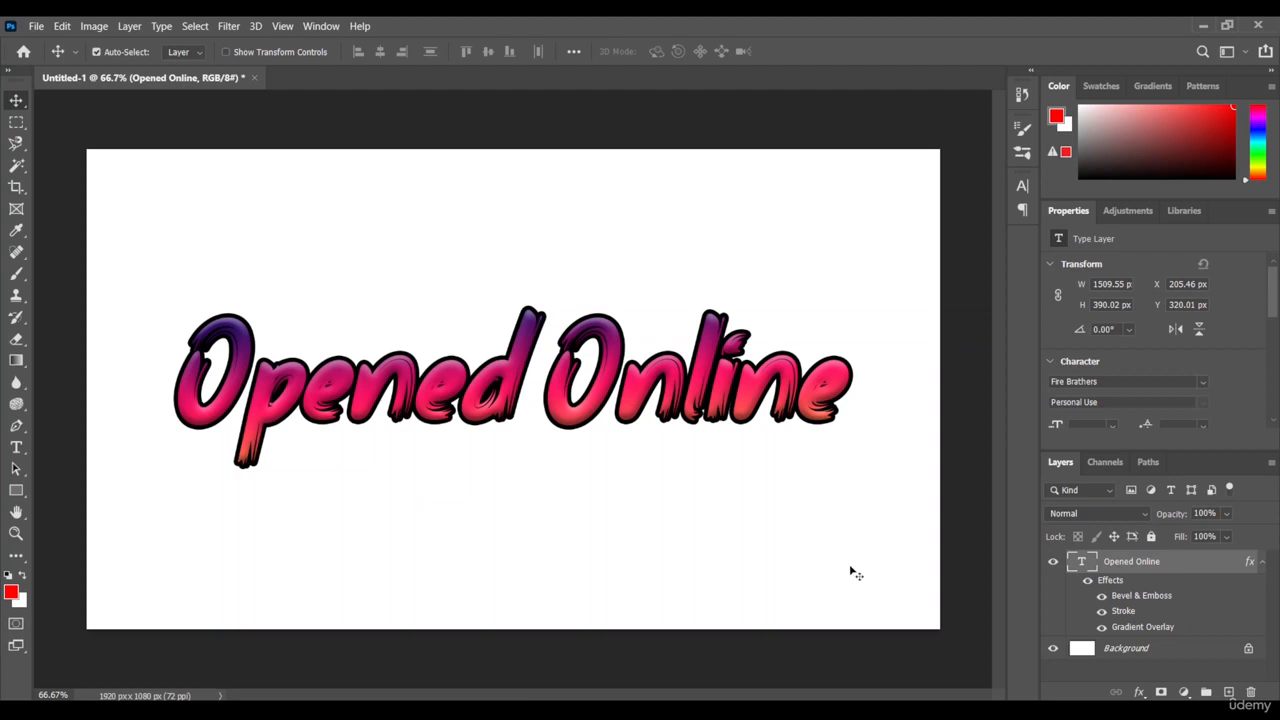
Step: Repeat the before-and-after comparison by hiding all three text effects and restoring Gradient Overlay, Stroke and Bevel & Emboss in turn
{"action": "left_click", "coordinate": [1102, 626]}
{"action": "left_click", "coordinate": [1102, 611]}
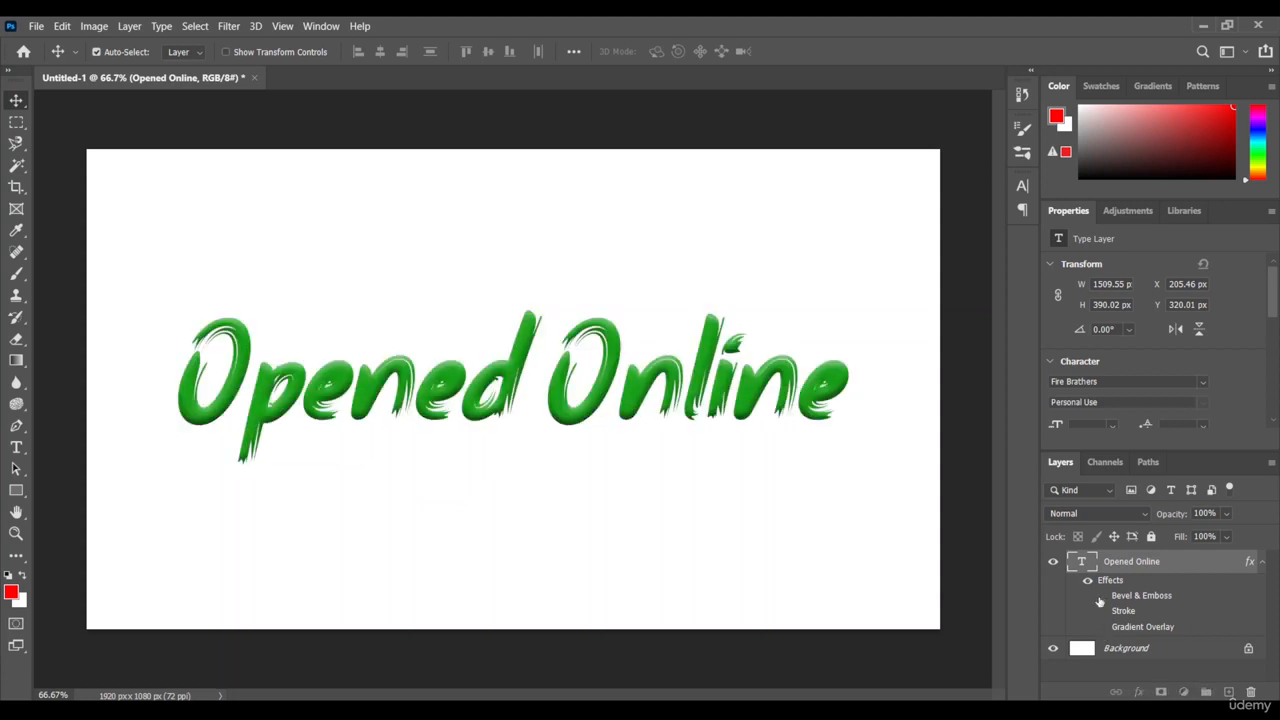
{"action": "left_click", "coordinate": [1102, 596]}
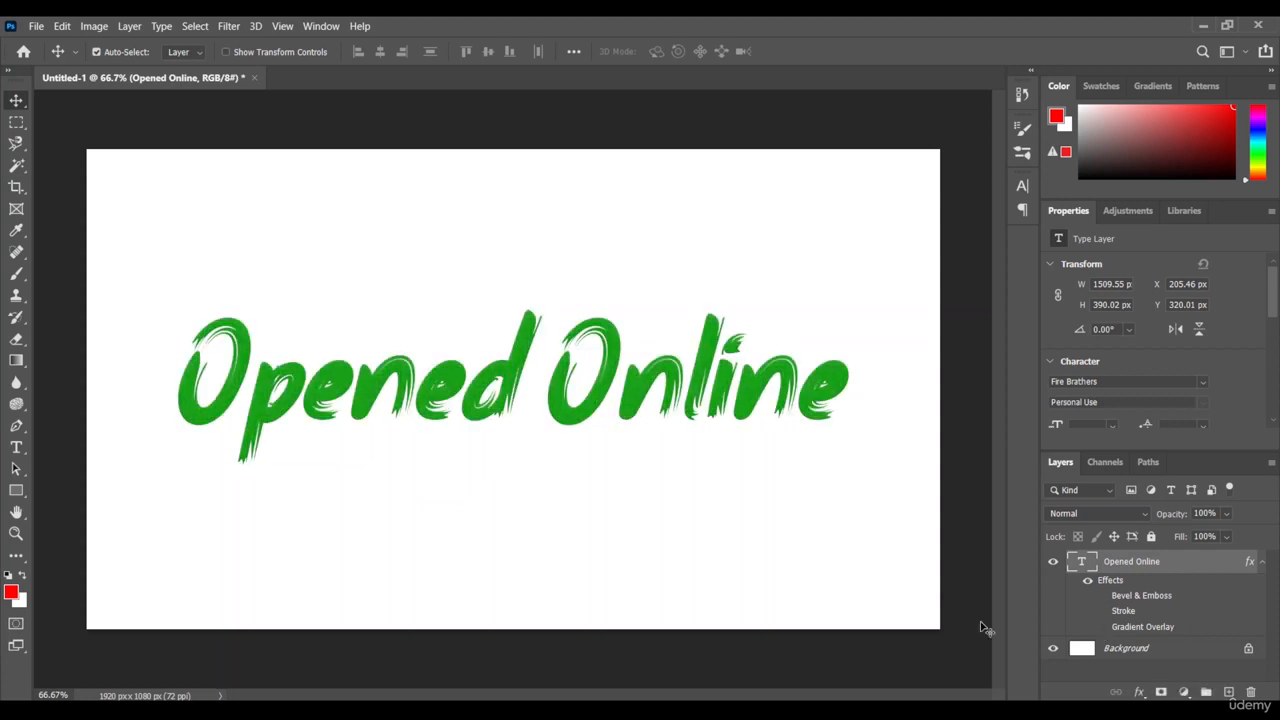
{"action": "left_click", "coordinate": [1102, 626]}
{"action": "left_click", "coordinate": [1102, 611]}
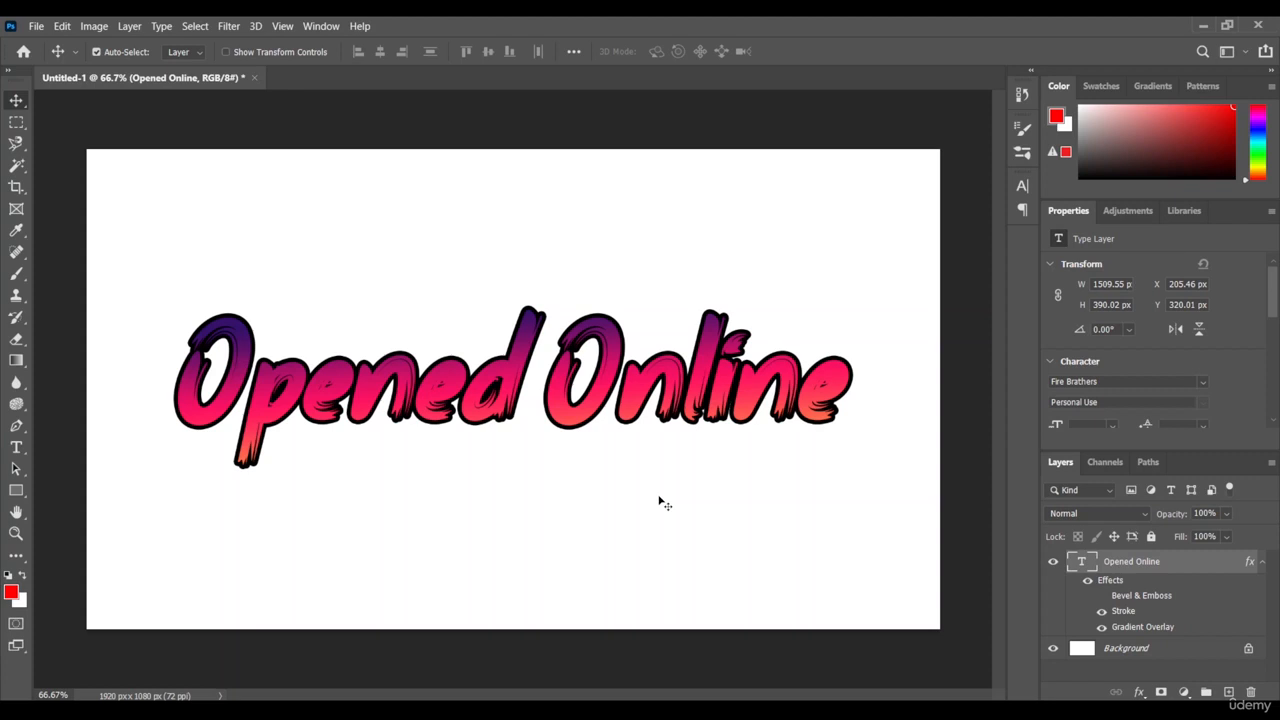
{"action": "left_click", "coordinate": [1102, 596]}
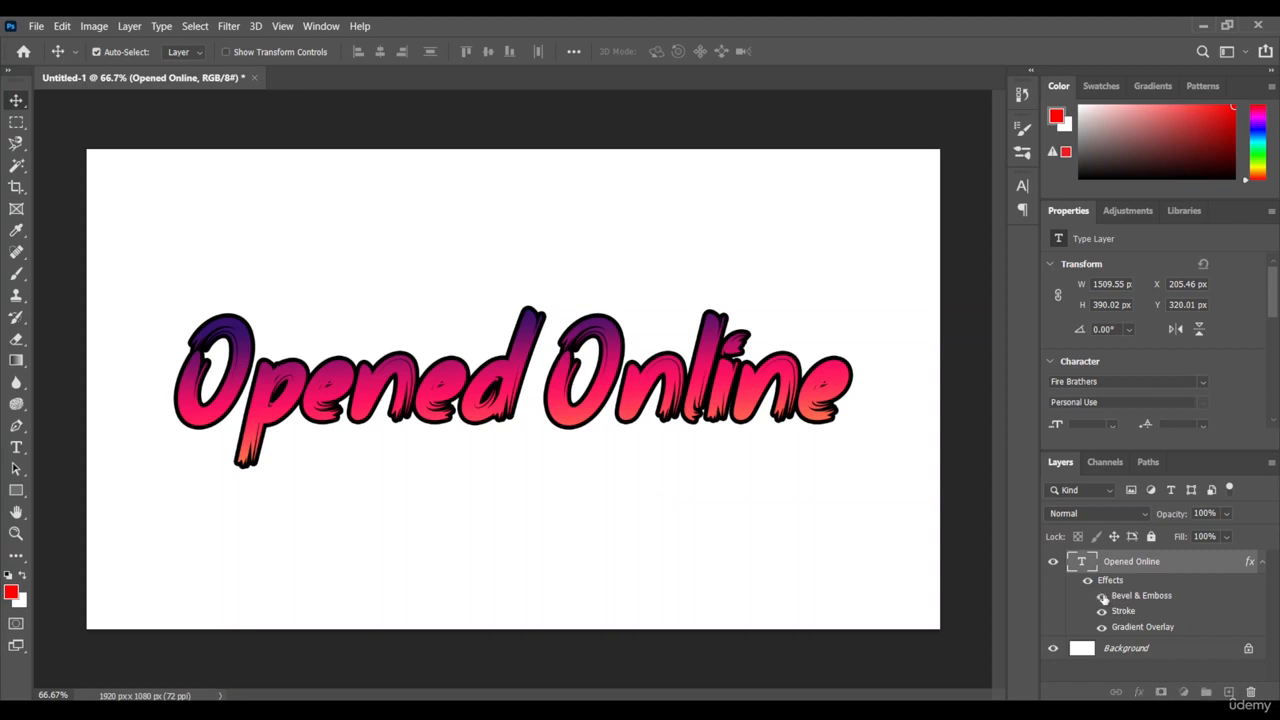